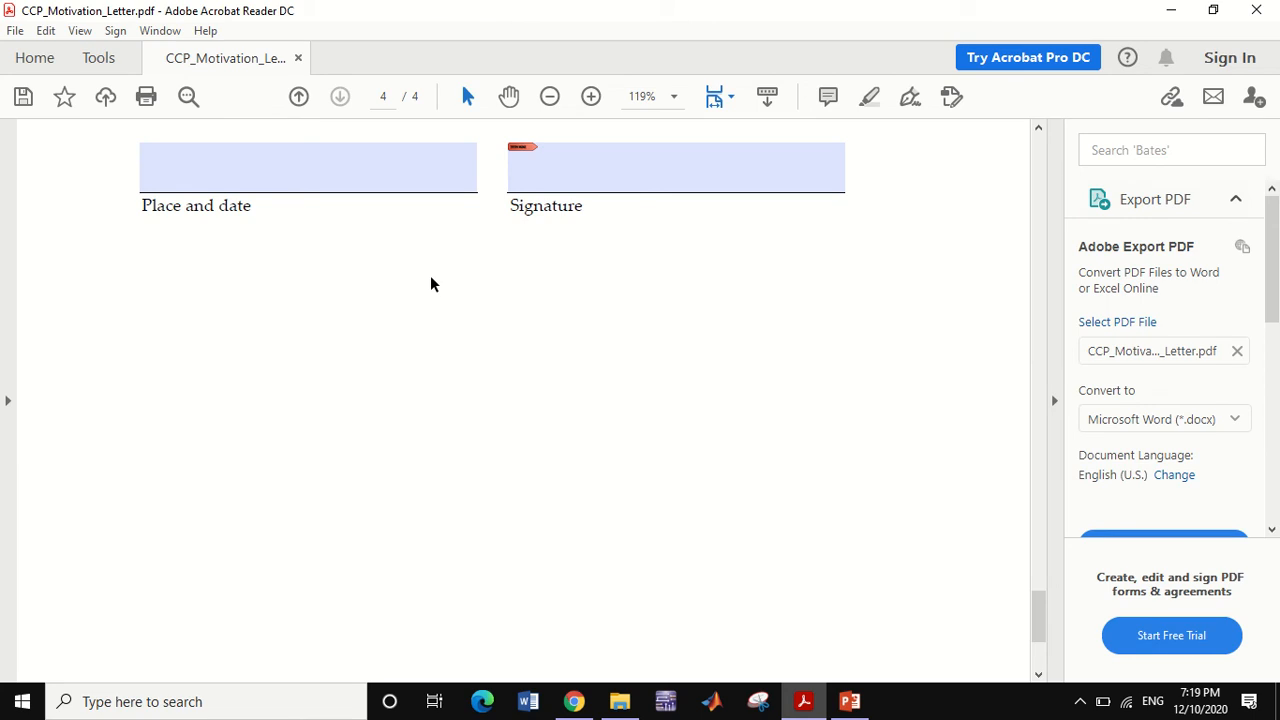
- Open the Edit menu for the motivation letter
{"action": "left_click", "coordinate": [44, 32]}
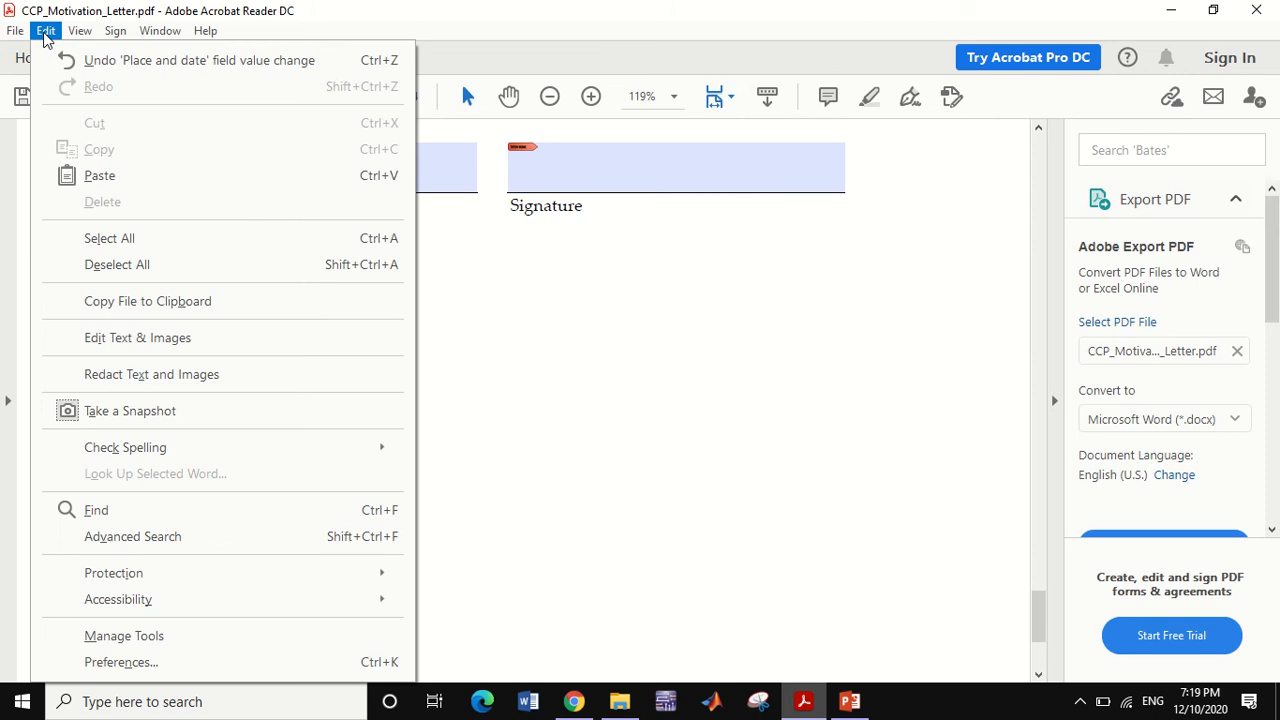
- Open Preferences and show the Identities & Trusted Certificates settings listing existing digital IDs
{"action": "left_click", "coordinate": [104, 665]}
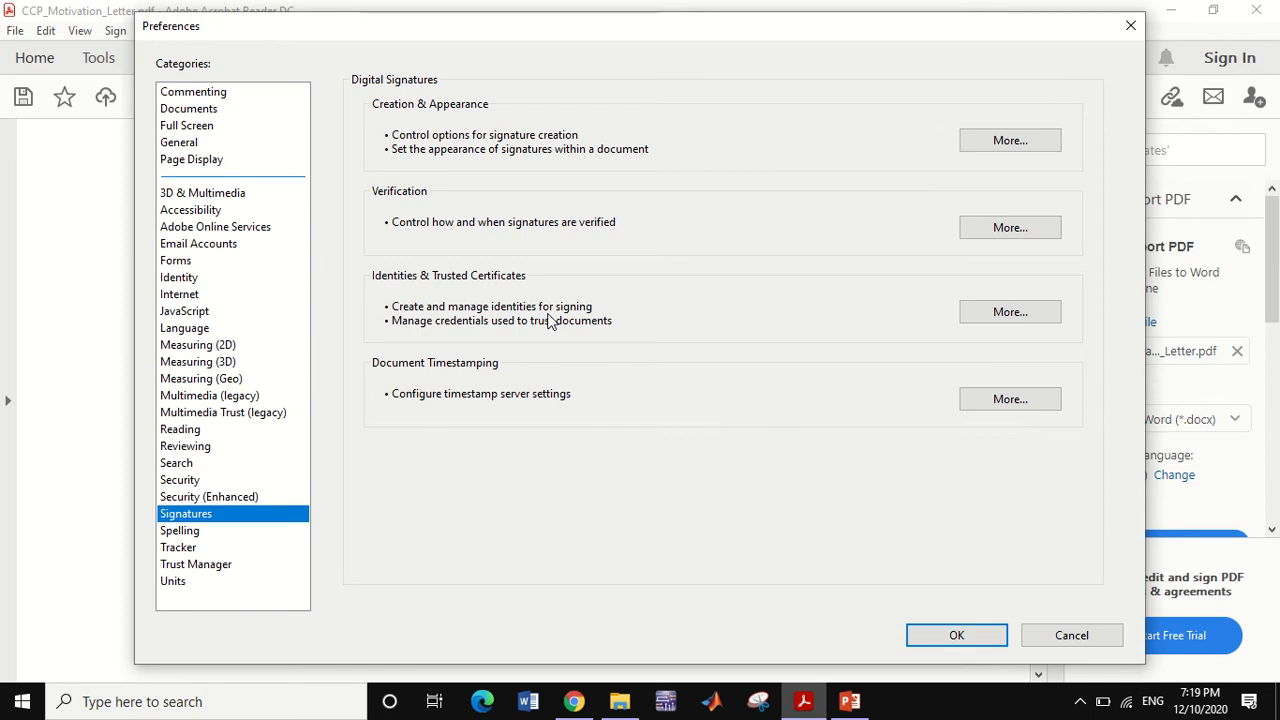
{"action": "left_click", "coordinate": [996, 316]}
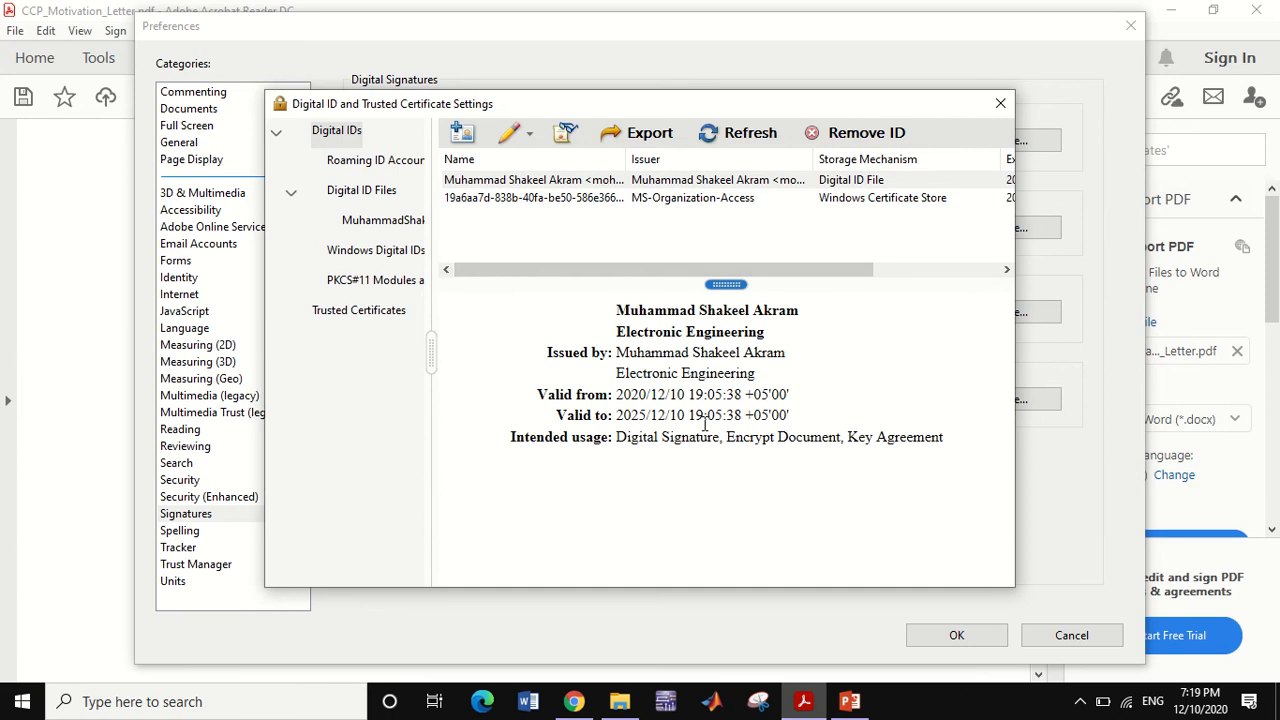
- Start a new digital ID created now, stored as a PKCS#12 file, reaching the identity form
{"action": "left_click", "coordinate": [462, 138]}
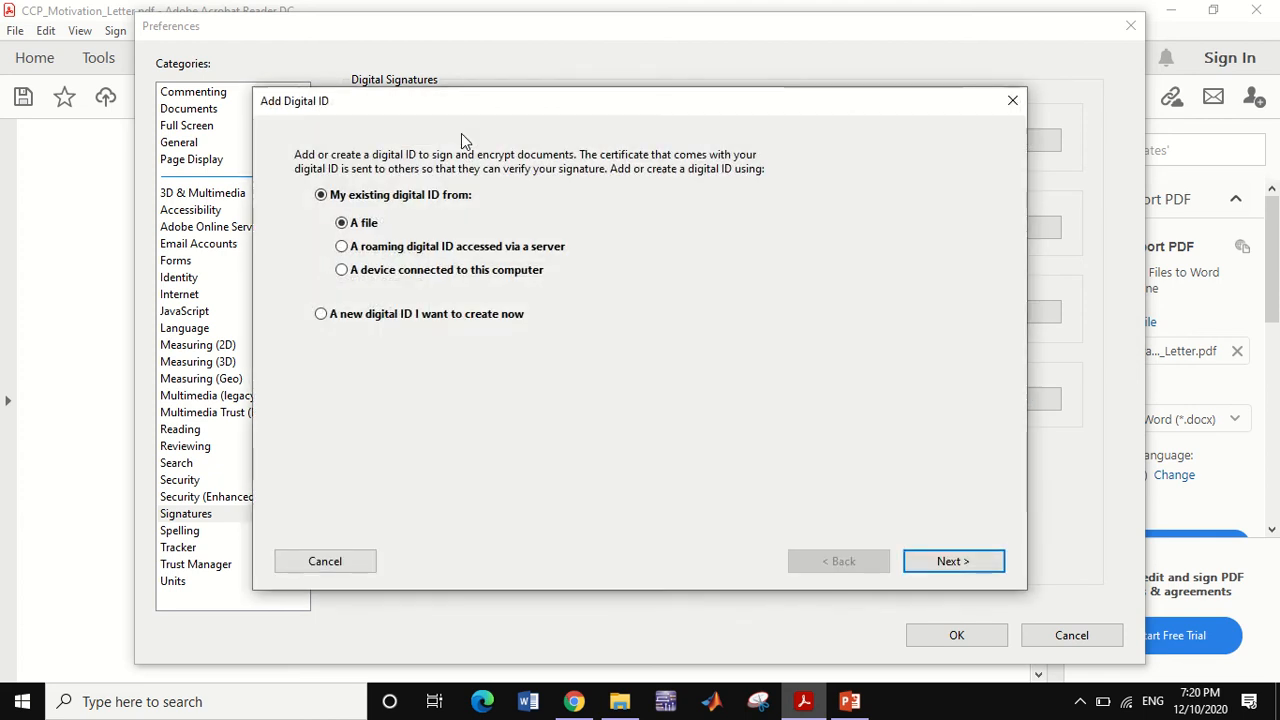
{"action": "left_click", "coordinate": [329, 316]}
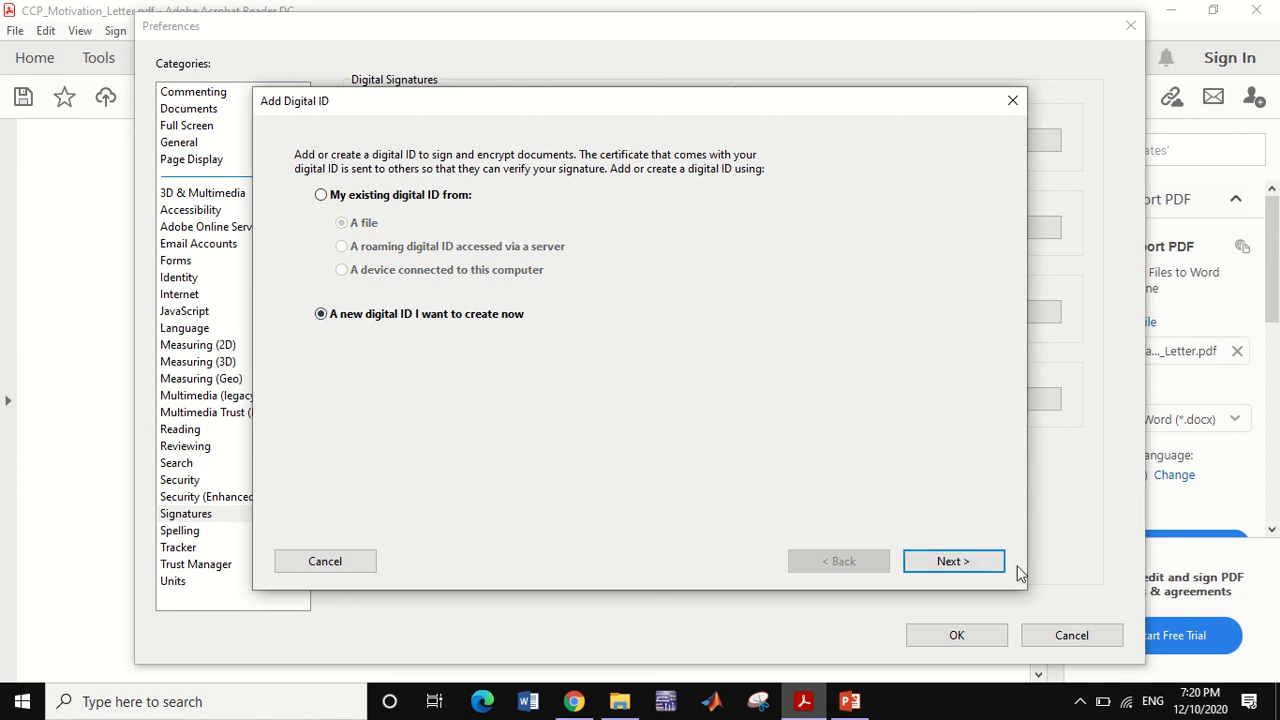
{"action": "left_click", "coordinate": [955, 562]}
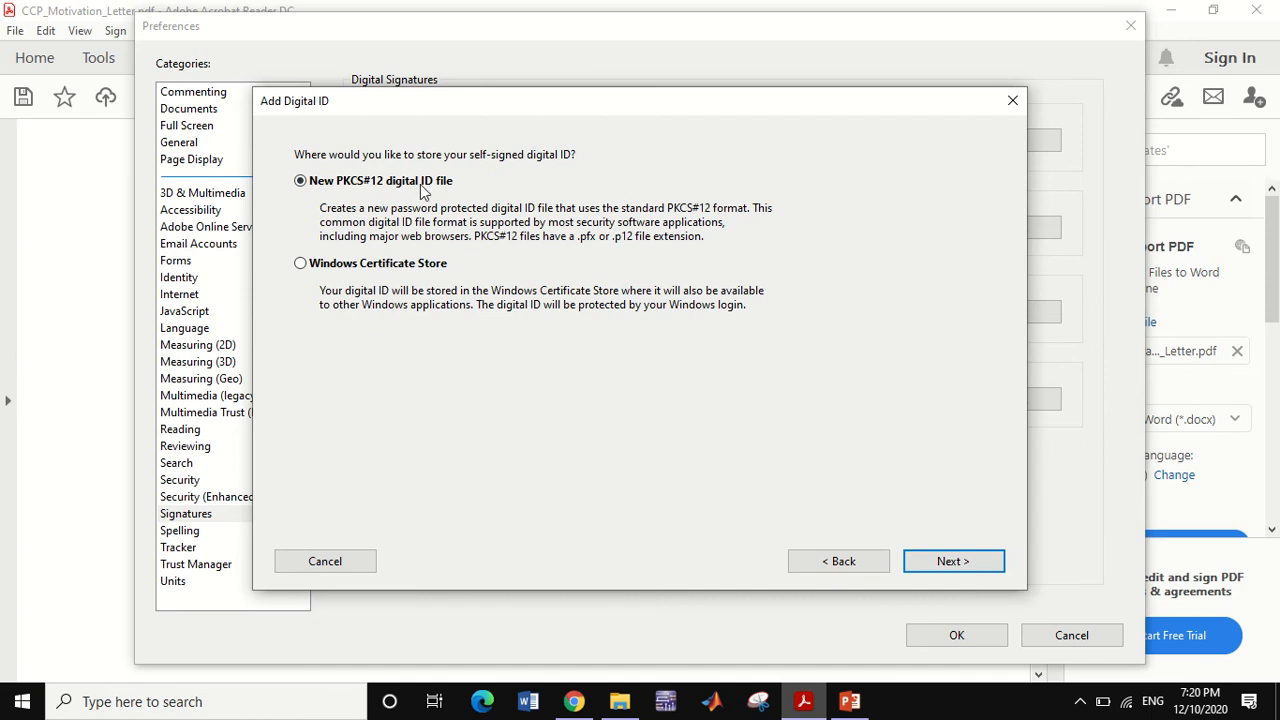
{"action": "left_click", "coordinate": [914, 566]}
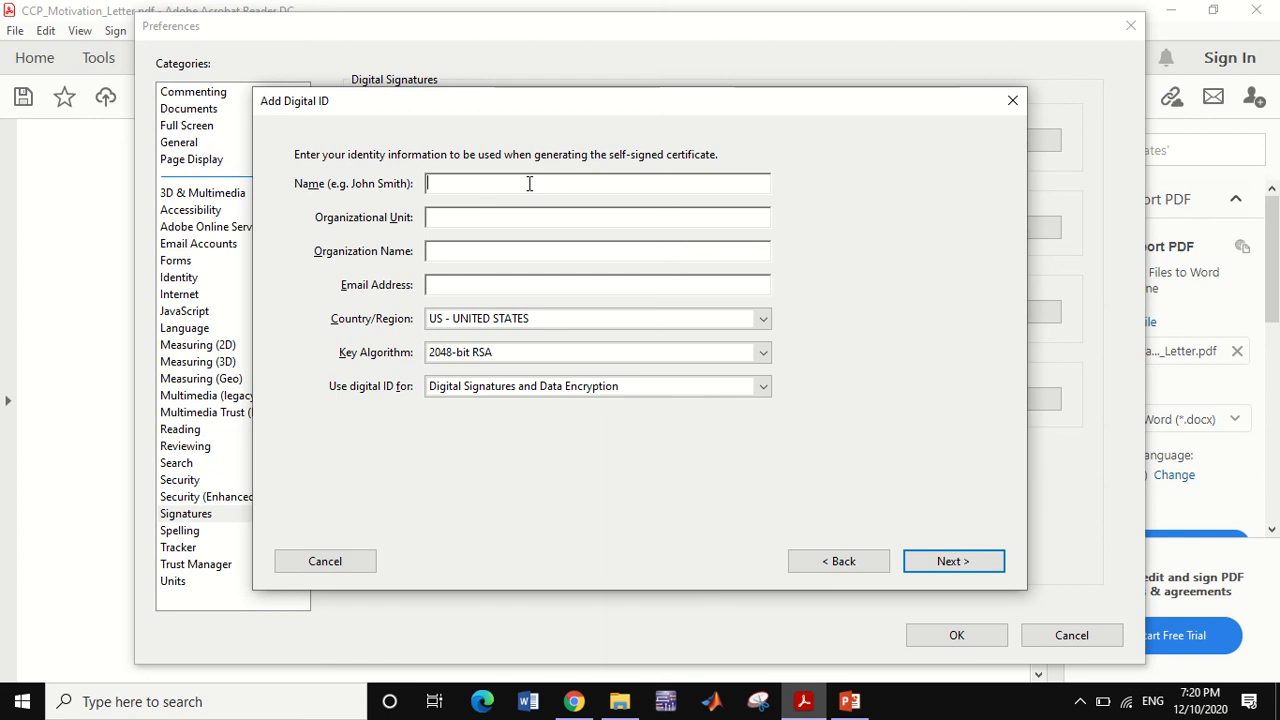
- Enter name ABC, organisational unit EE, organisation BEE and the e-mail address
{"action": "type", "text": "ABC"}
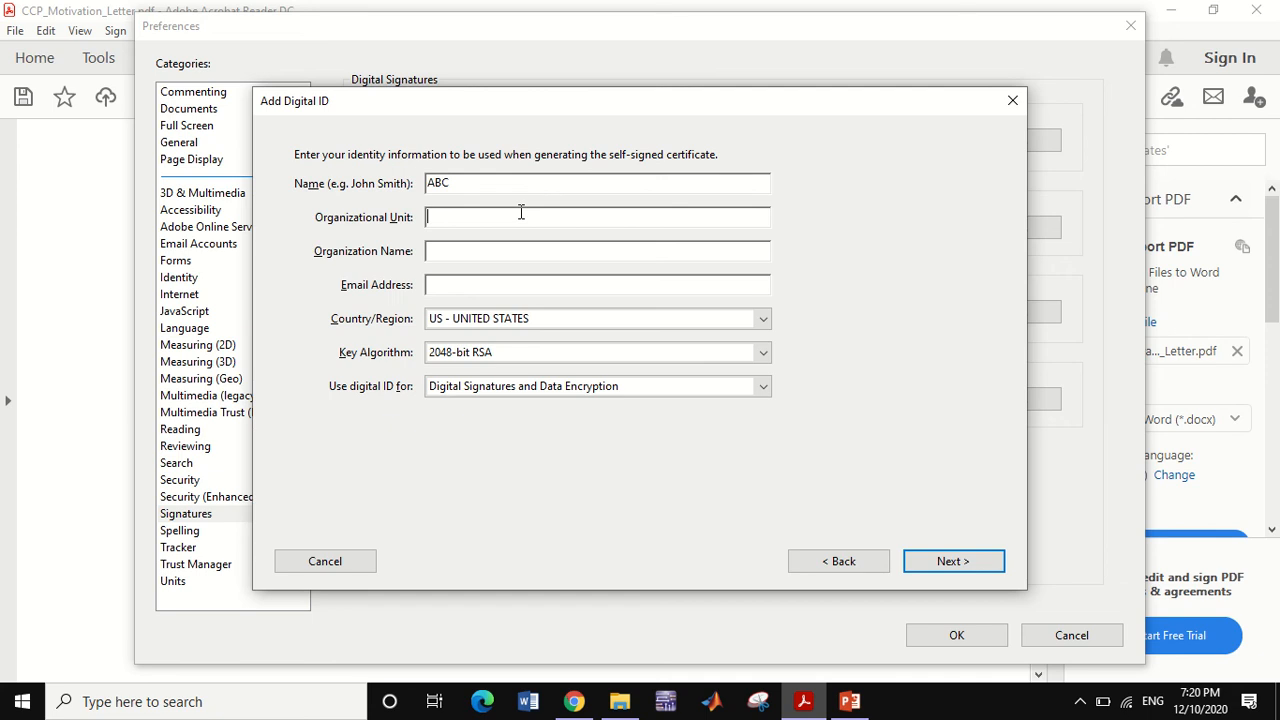
{"action": "type", "text": "EE"}
{"action": "left_click", "coordinate": [493, 255]}
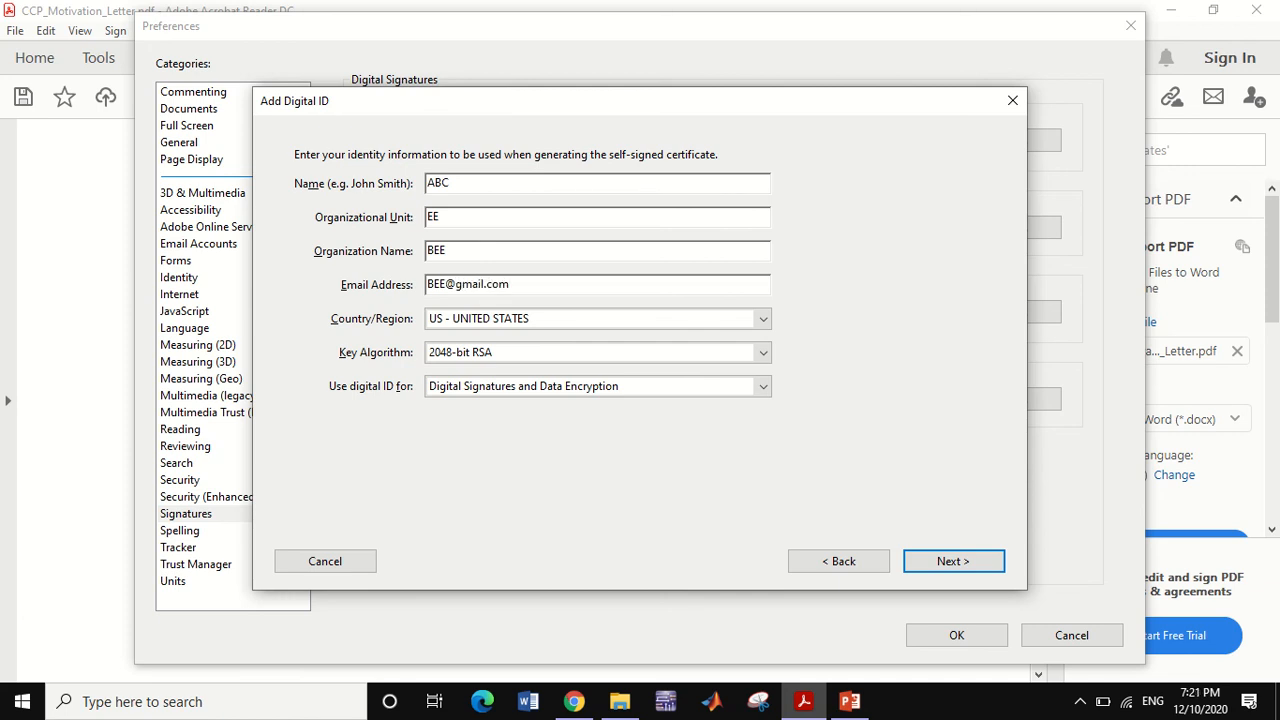
- Set the country to PK - PAKISTAN and move on to the password page
{"action": "left_click", "coordinate": [470, 320]}
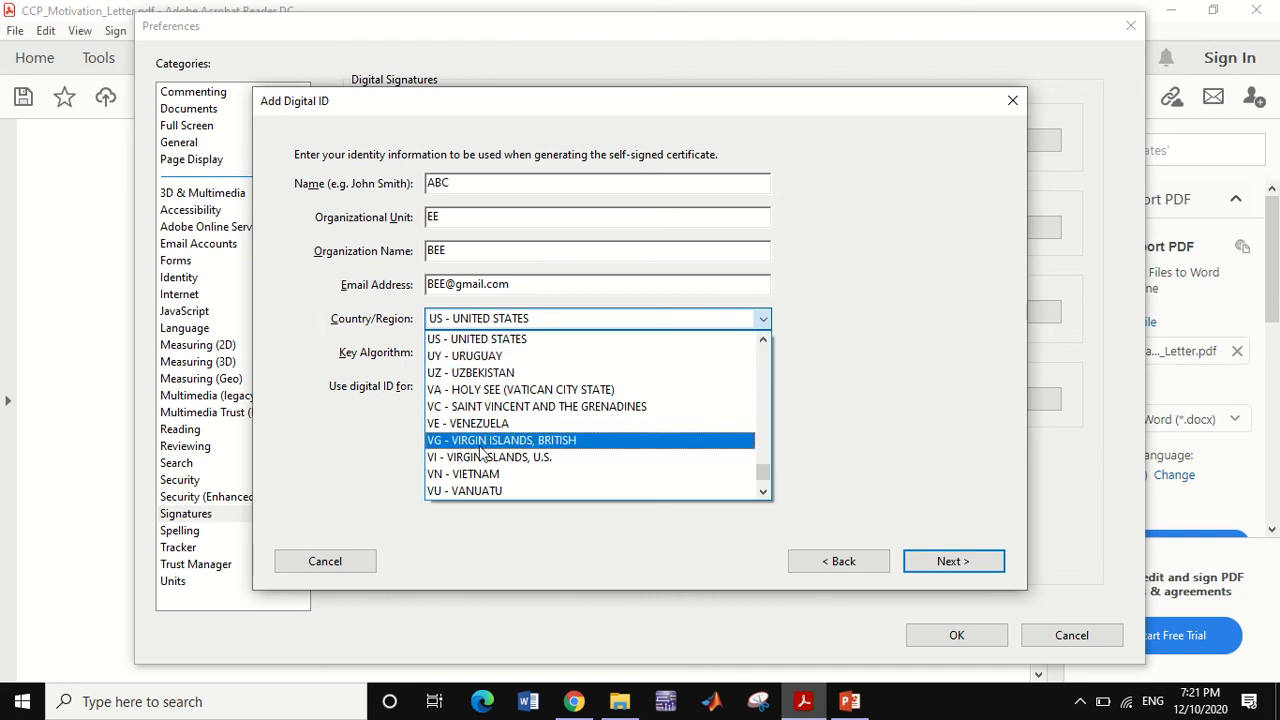
{"action": "key", "text": "p"}
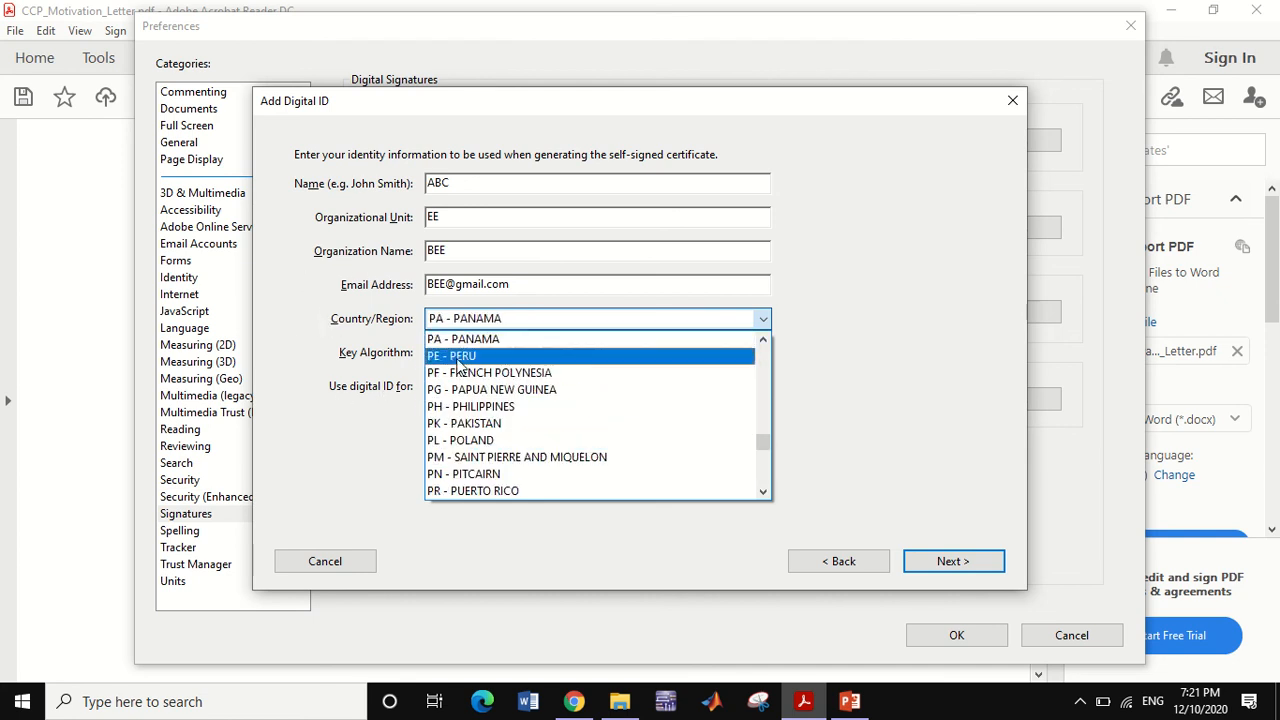
{"action": "left_click", "coordinate": [466, 423]}
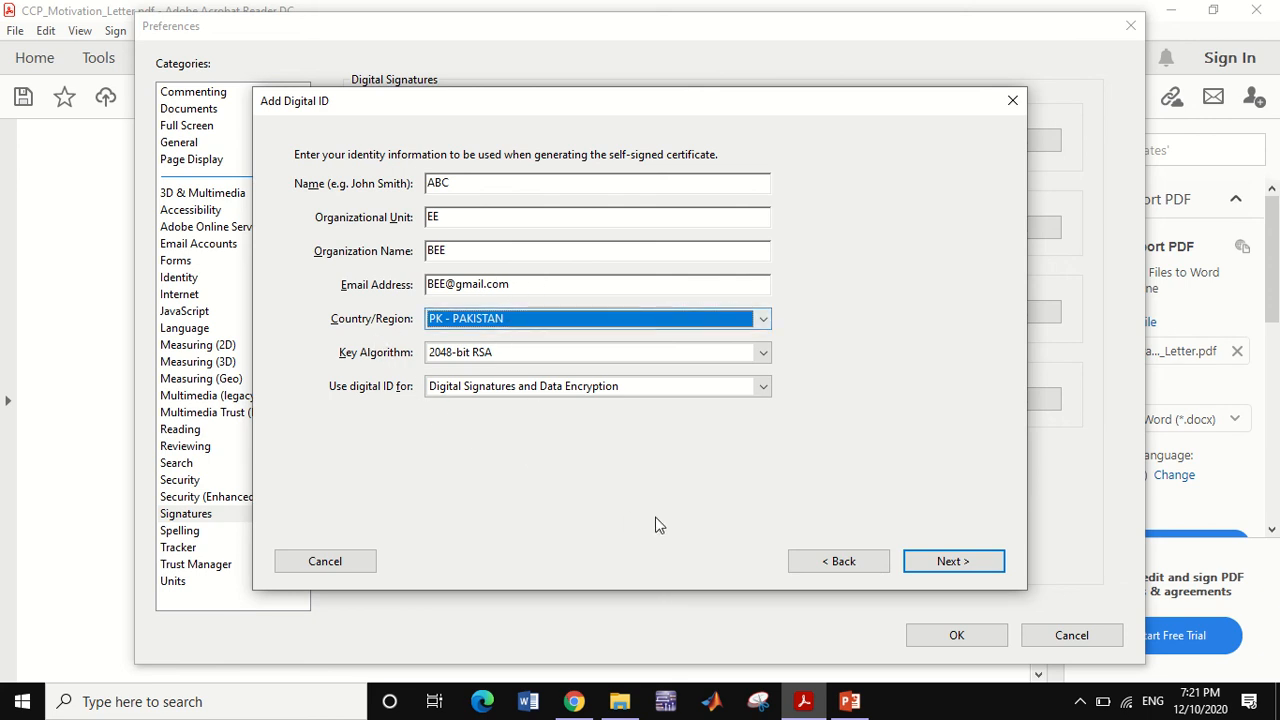
{"action": "left_click", "coordinate": [950, 561]}
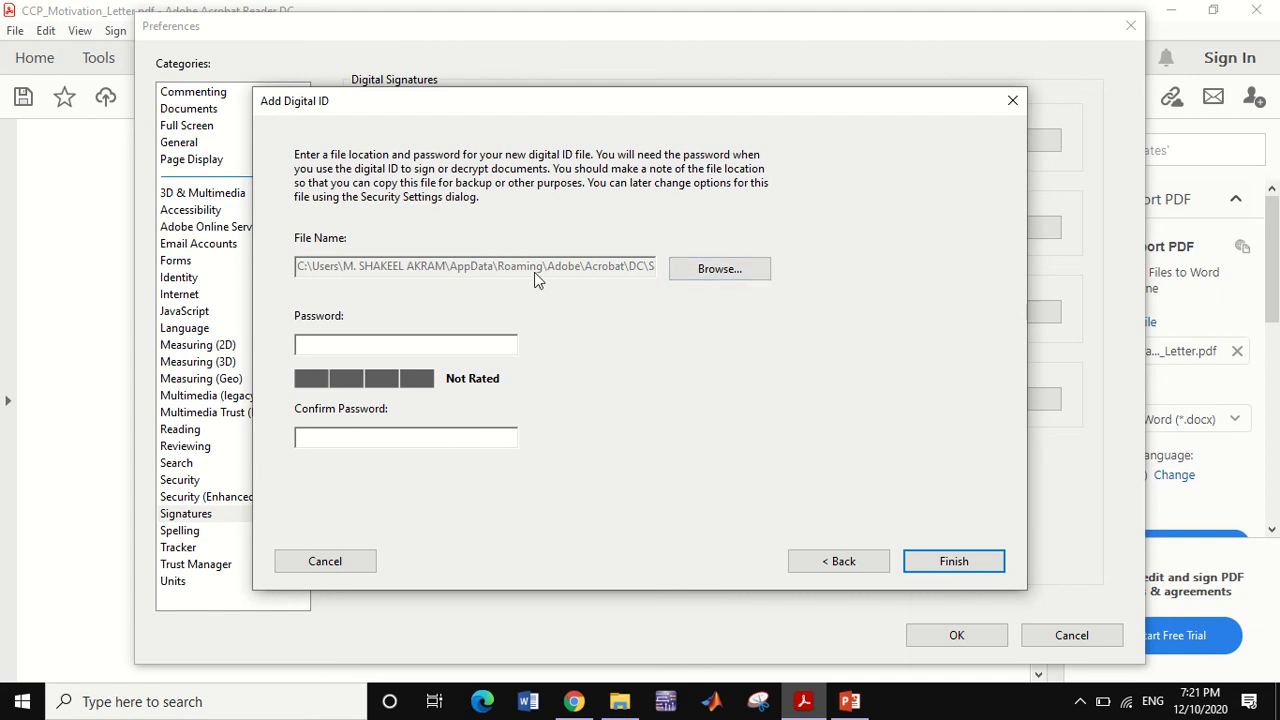
- Enter and confirm the ID password, then finish creating the ABC.pfx digital ID
{"action": "left_click", "coordinate": [395, 343]}
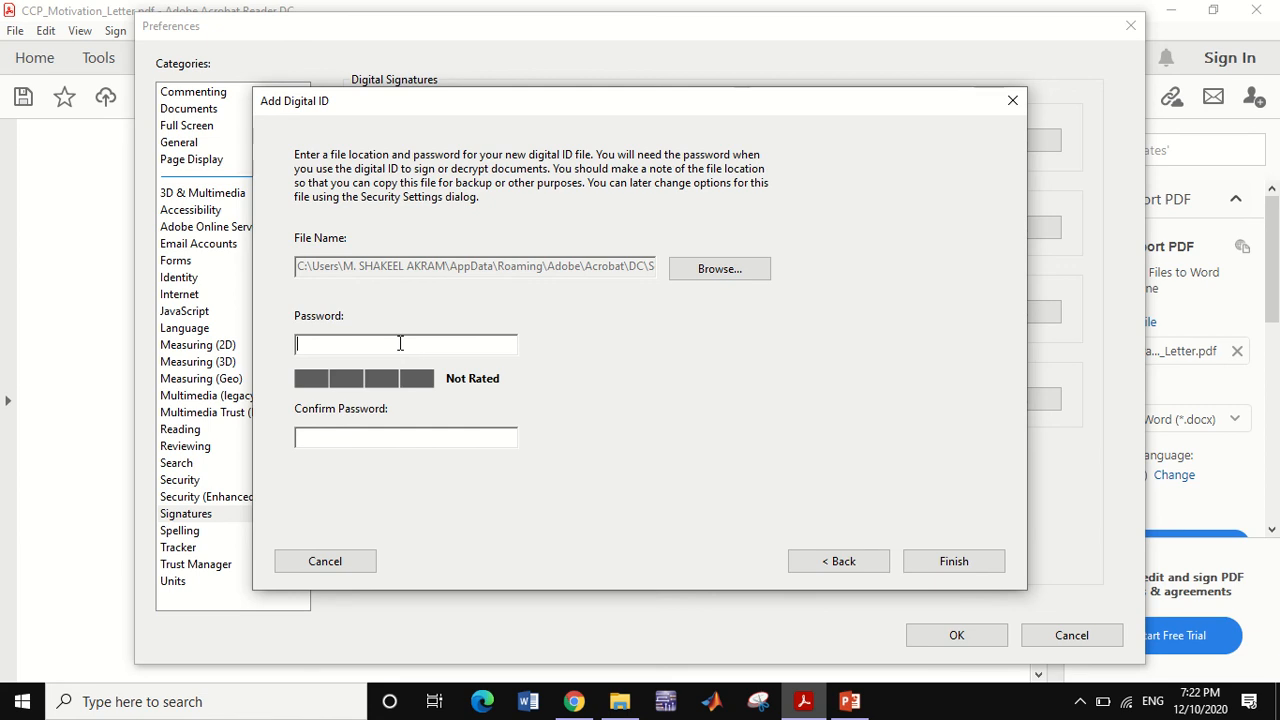
{"action": "type", "text": "**"}
{"action": "type", "text": "******"}
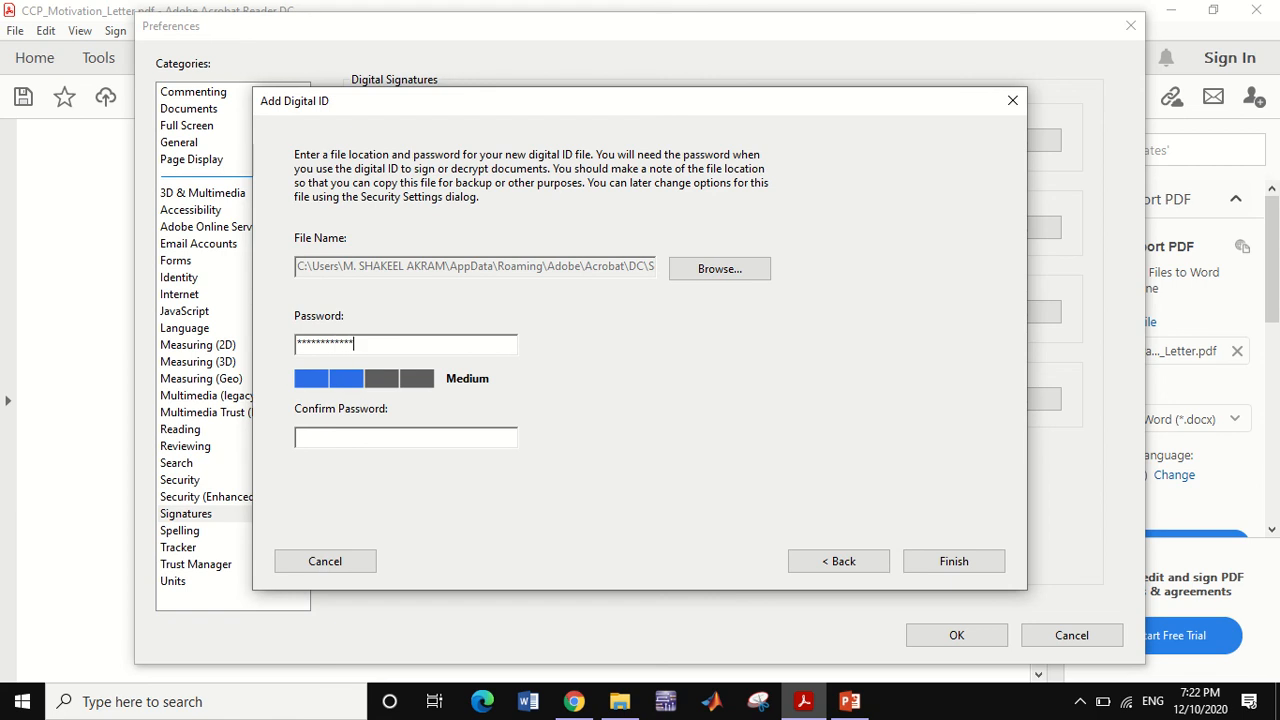
{"action": "left_click", "coordinate": [342, 439]}
{"action": "type", "text": "******"}
{"action": "left_click_drag", "start_coordinate": [352, 440], "coordinate": [292, 443]}
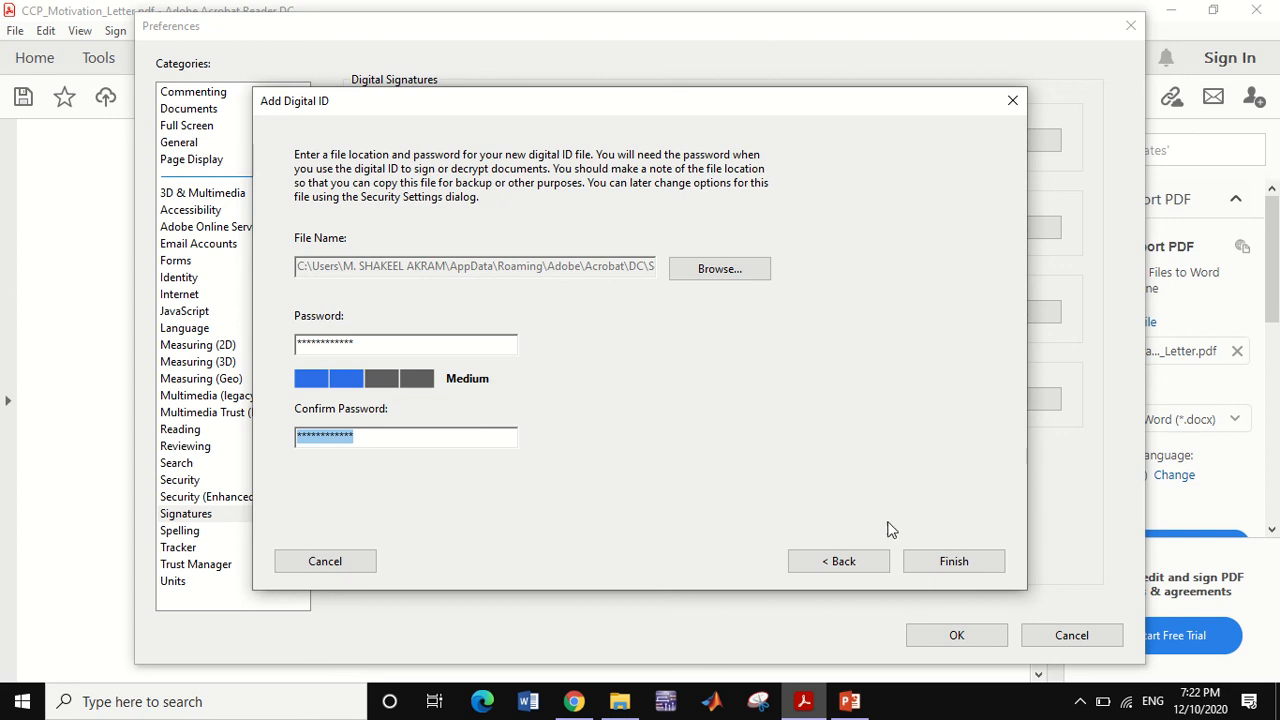
{"action": "left_click", "coordinate": [945, 557]}
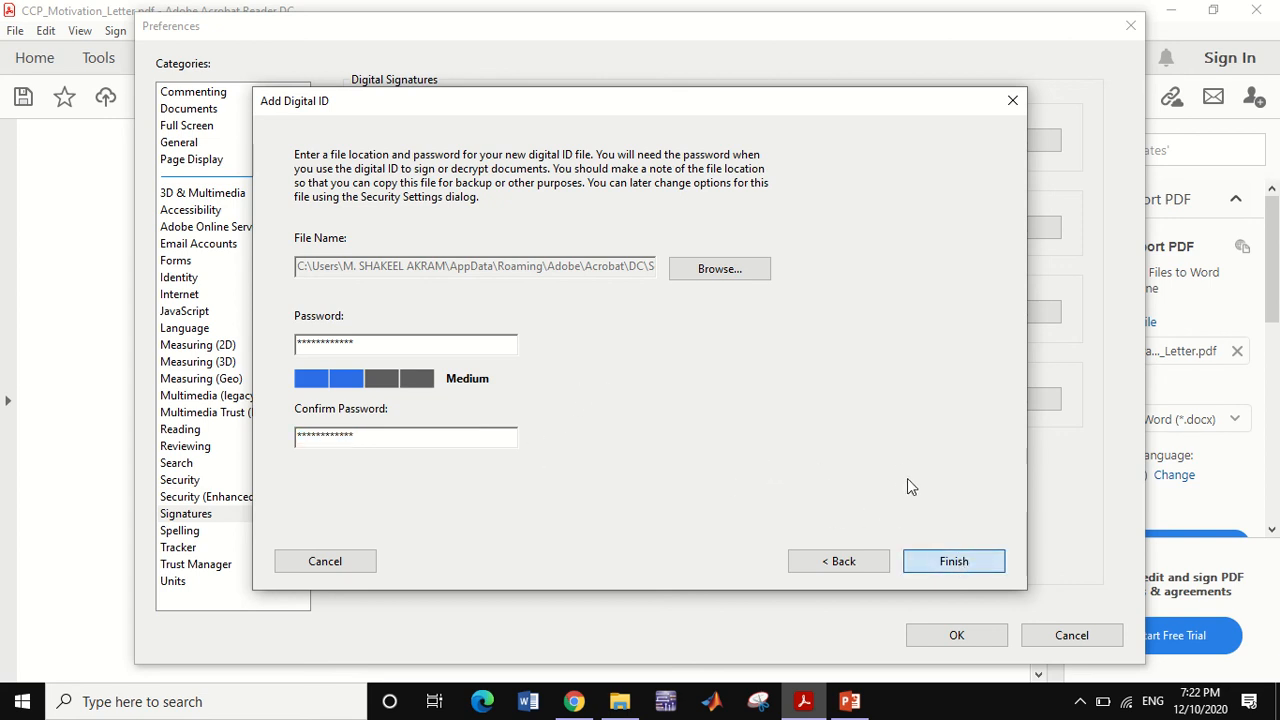
{"action": "left_click", "coordinate": [932, 560]}
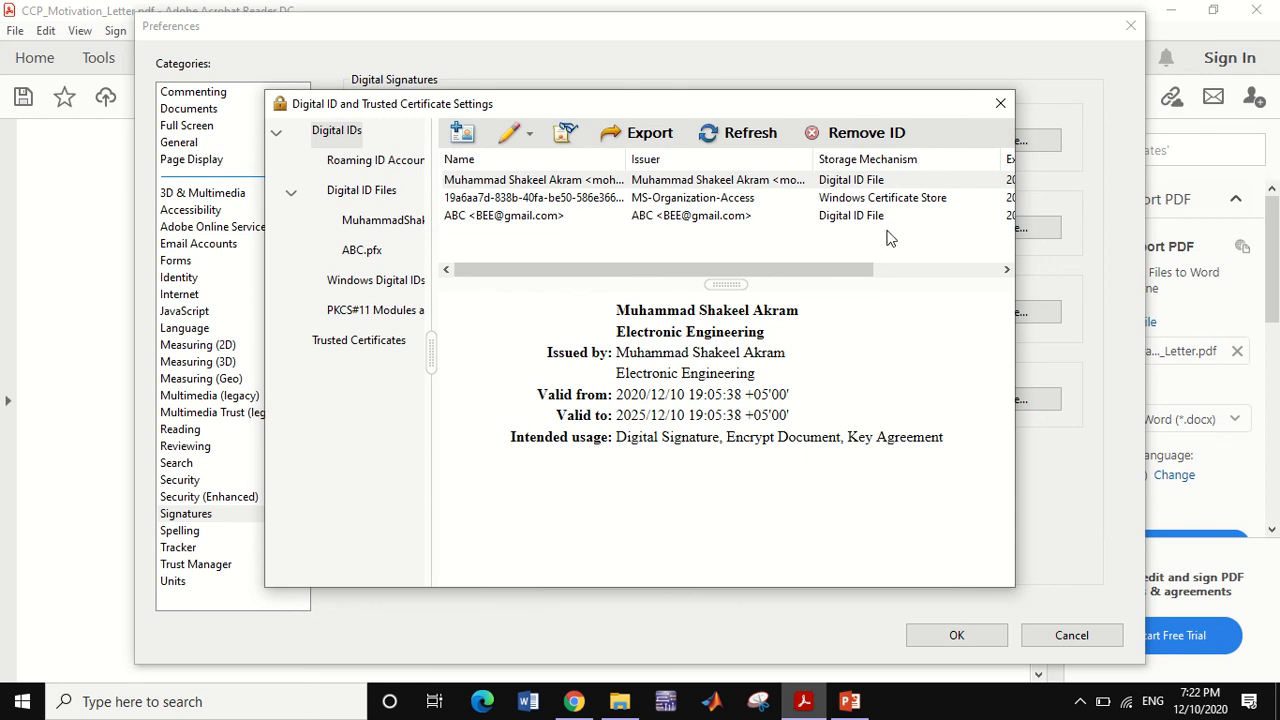
- Add another digital ID, choosing an existing ID from a file
{"action": "left_click", "coordinate": [465, 132]}
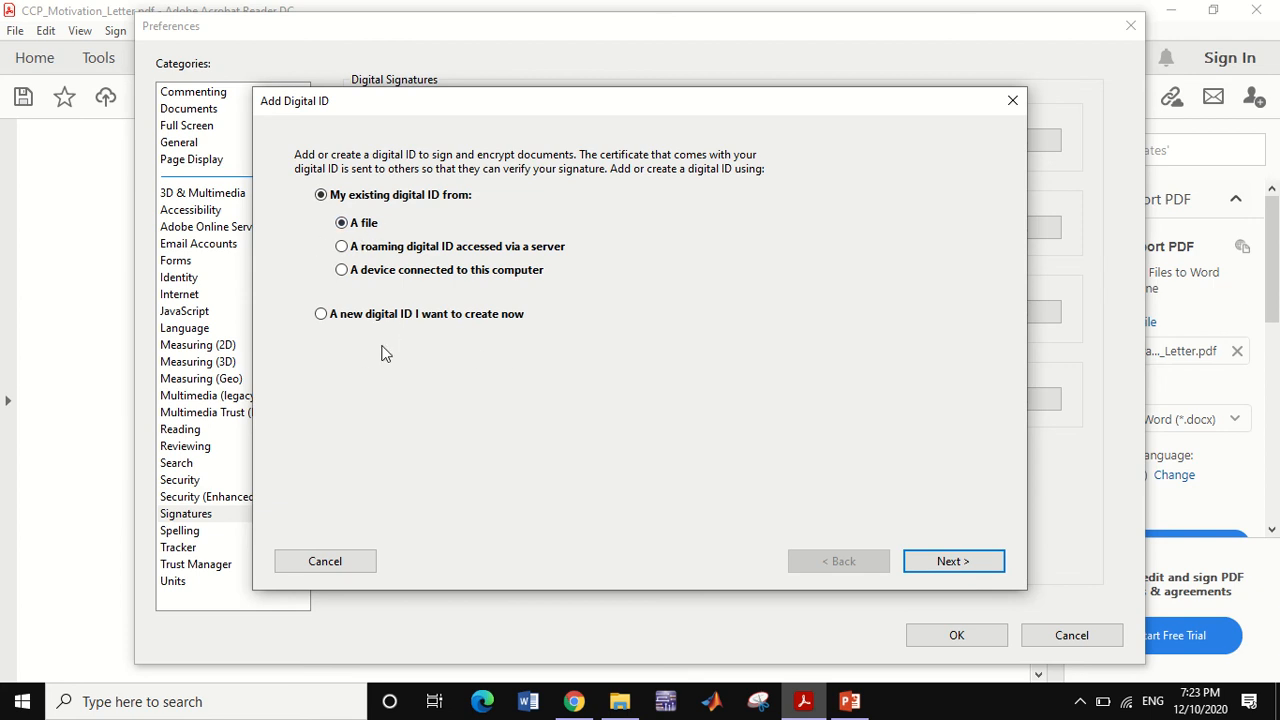
{"action": "left_click", "coordinate": [949, 566]}
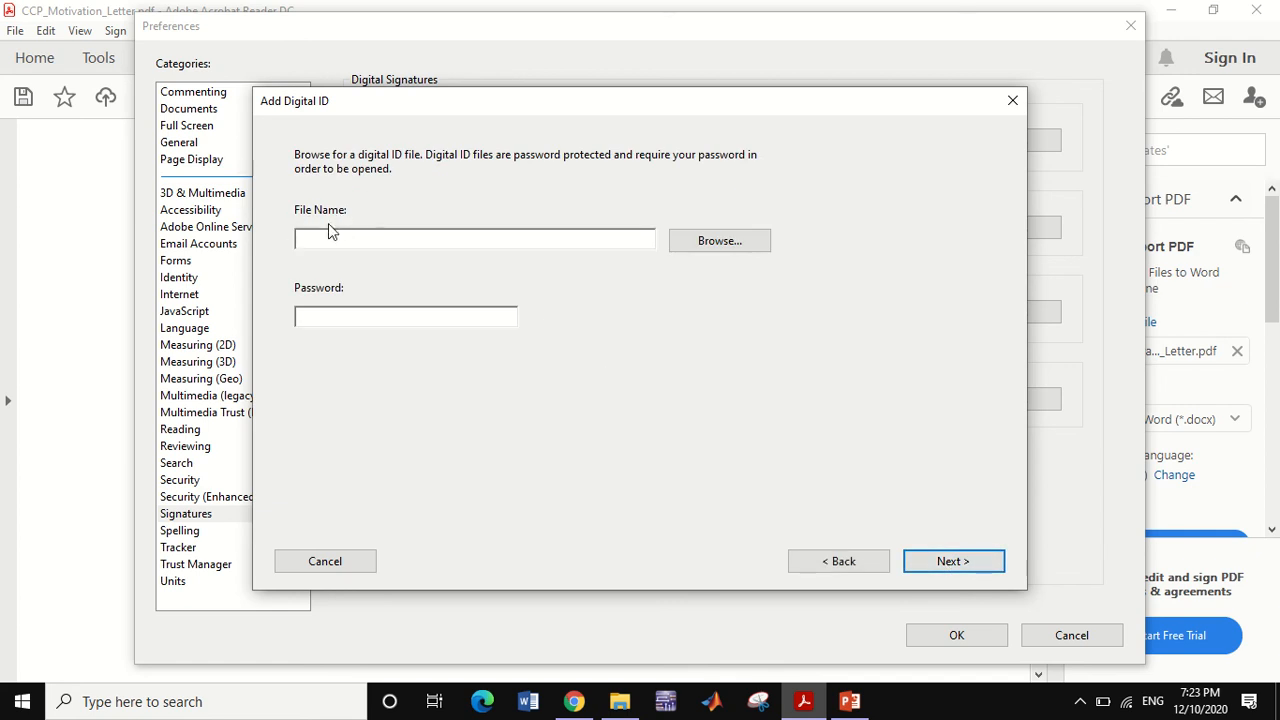
- Select ABC.pfx from the Security folder as the digital ID file
{"action": "left_click", "coordinate": [719, 241]}
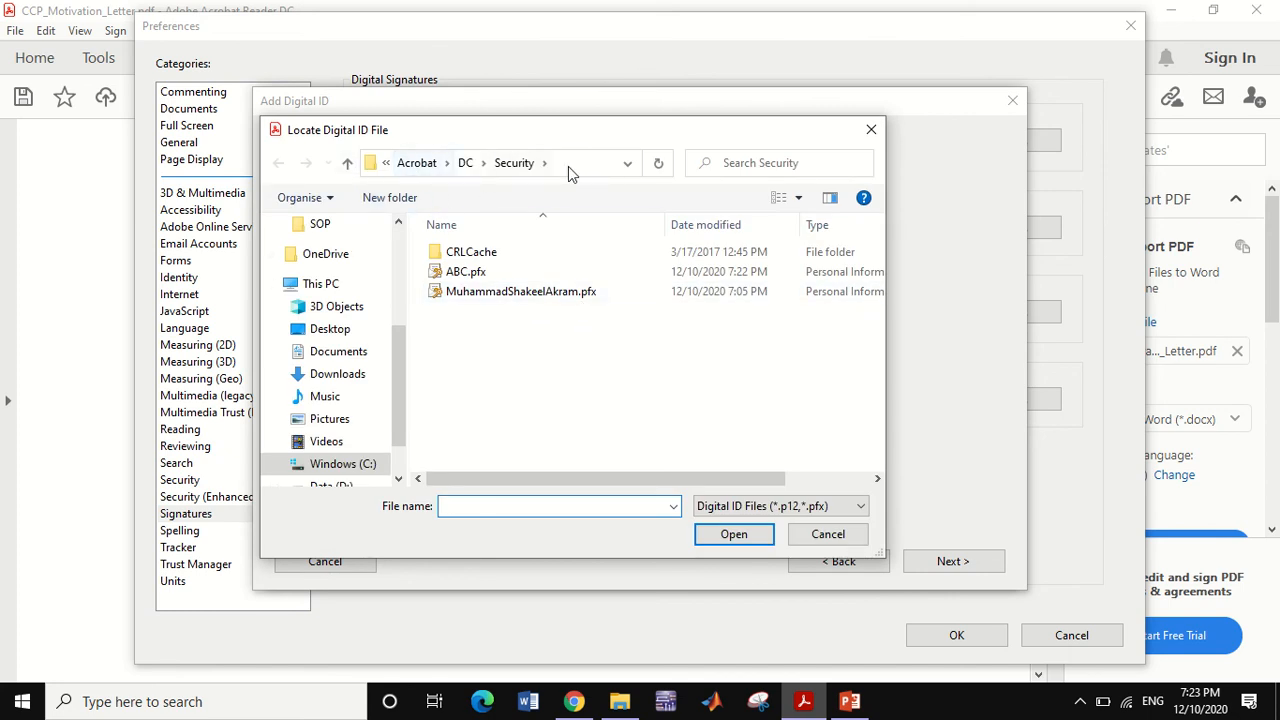
{"action": "left_click", "coordinate": [467, 273]}
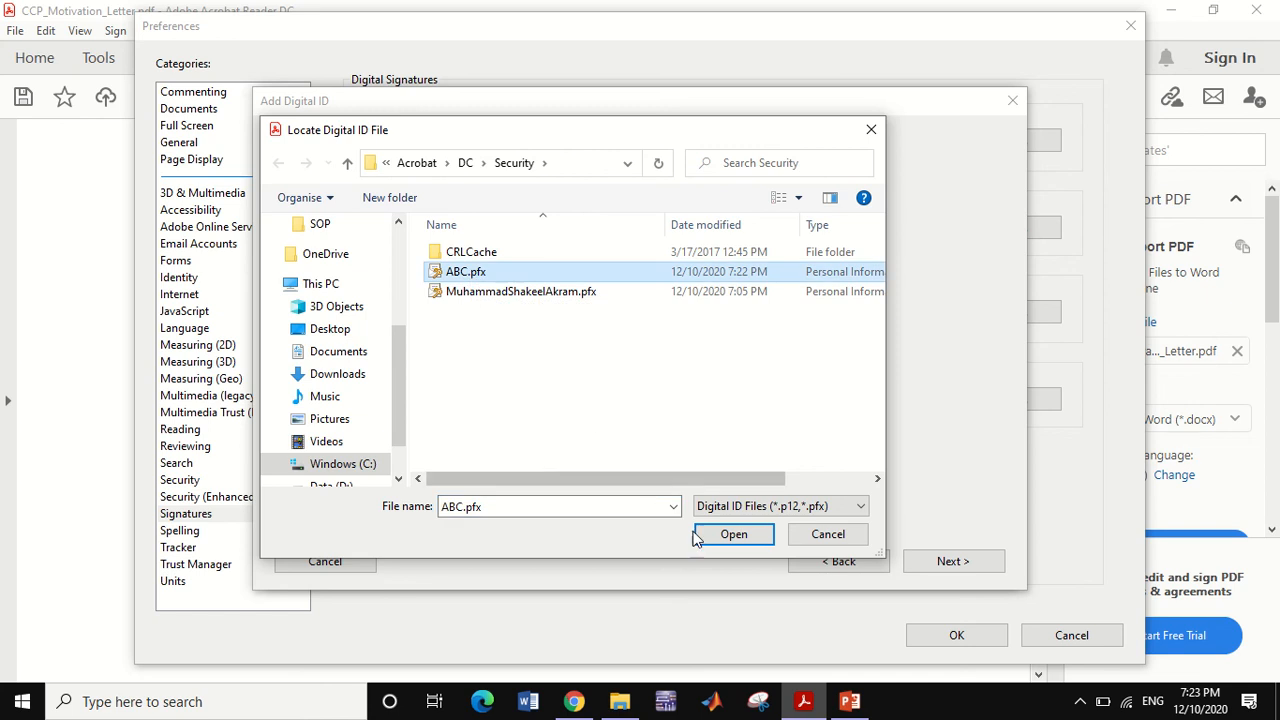
{"action": "left_click", "coordinate": [733, 535]}
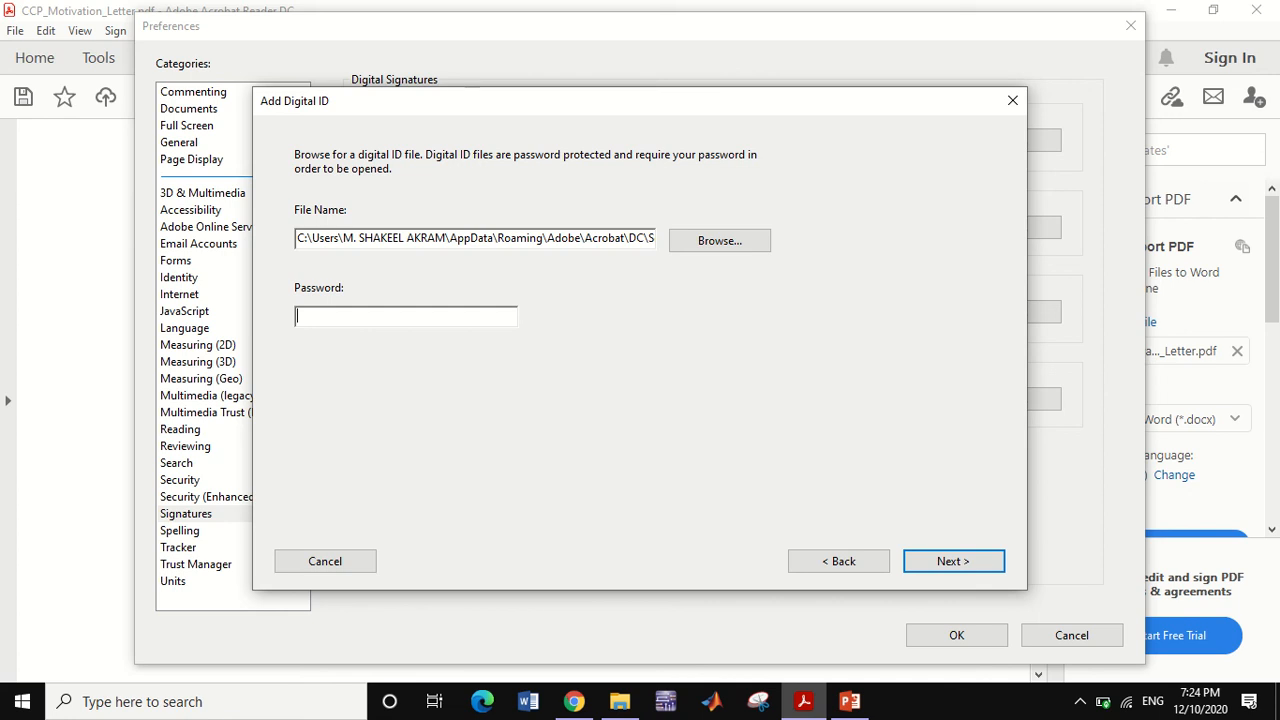
- After a failed password paste, reselect ABC.pfx as the ID file
{"action": "right_click", "coordinate": [366, 318]}
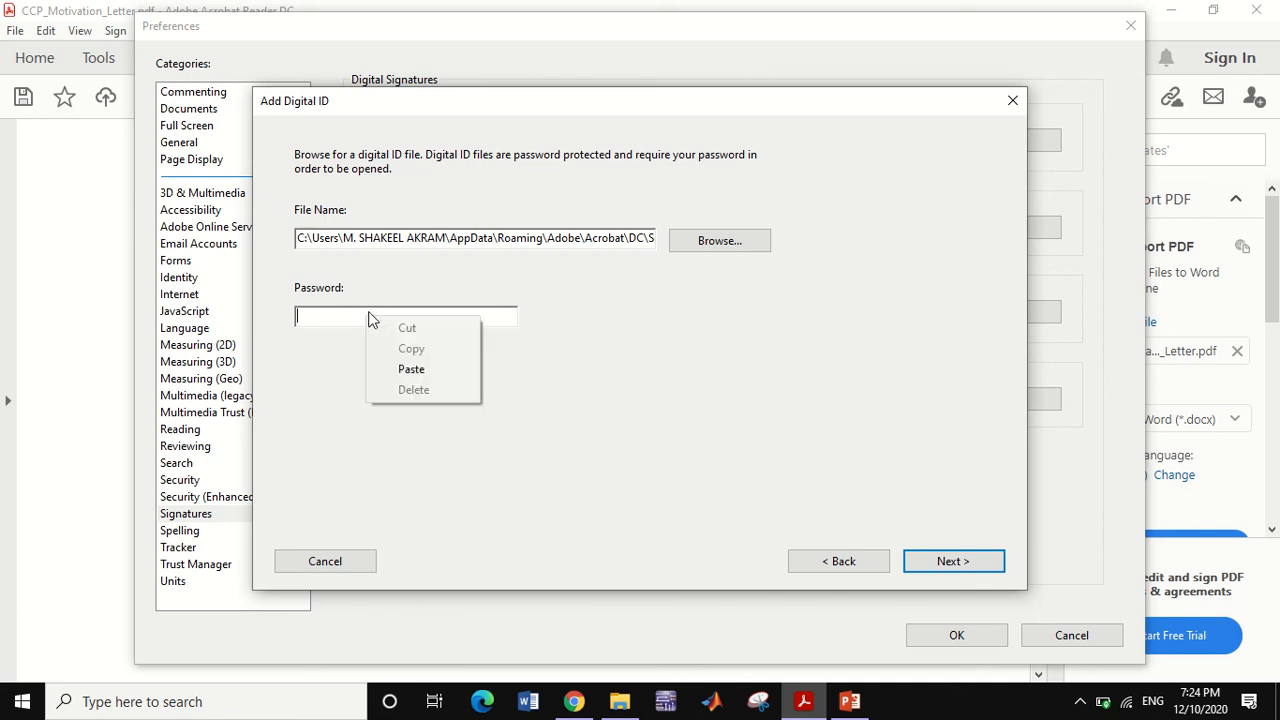
{"action": "left_click", "coordinate": [404, 369]}
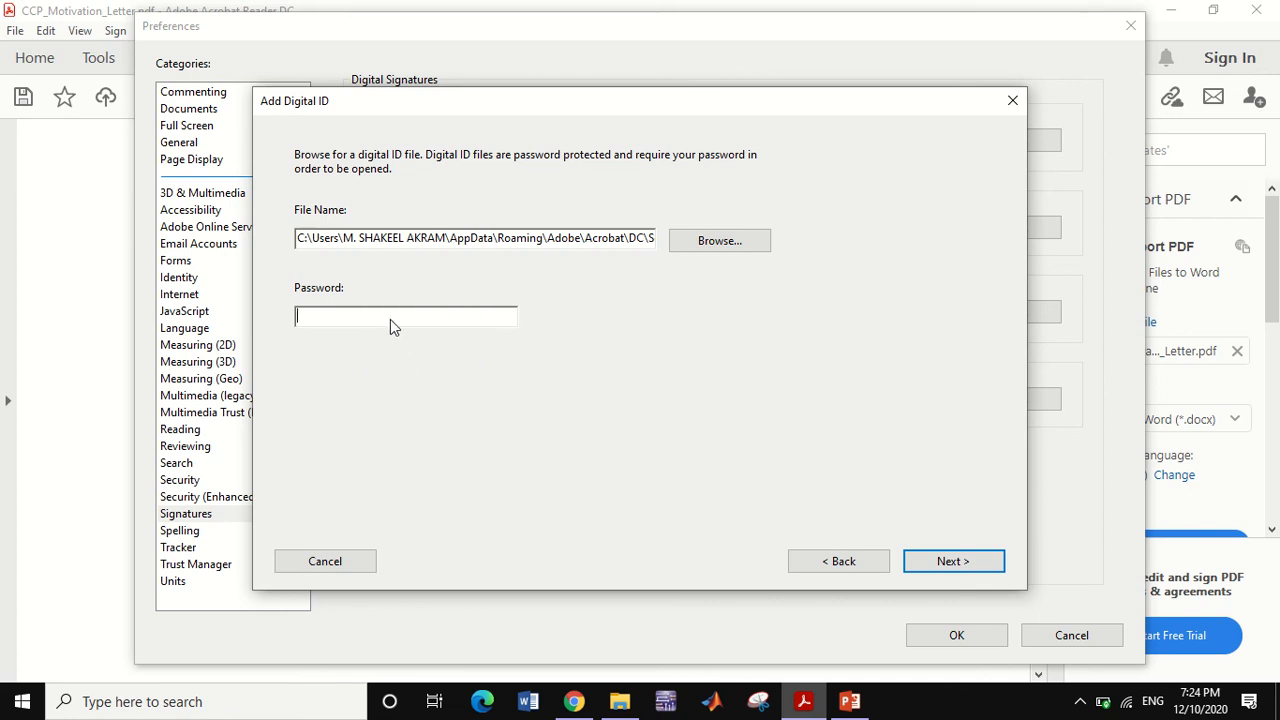
{"action": "left_click", "coordinate": [838, 561]}
{"action": "left_click", "coordinate": [930, 561]}
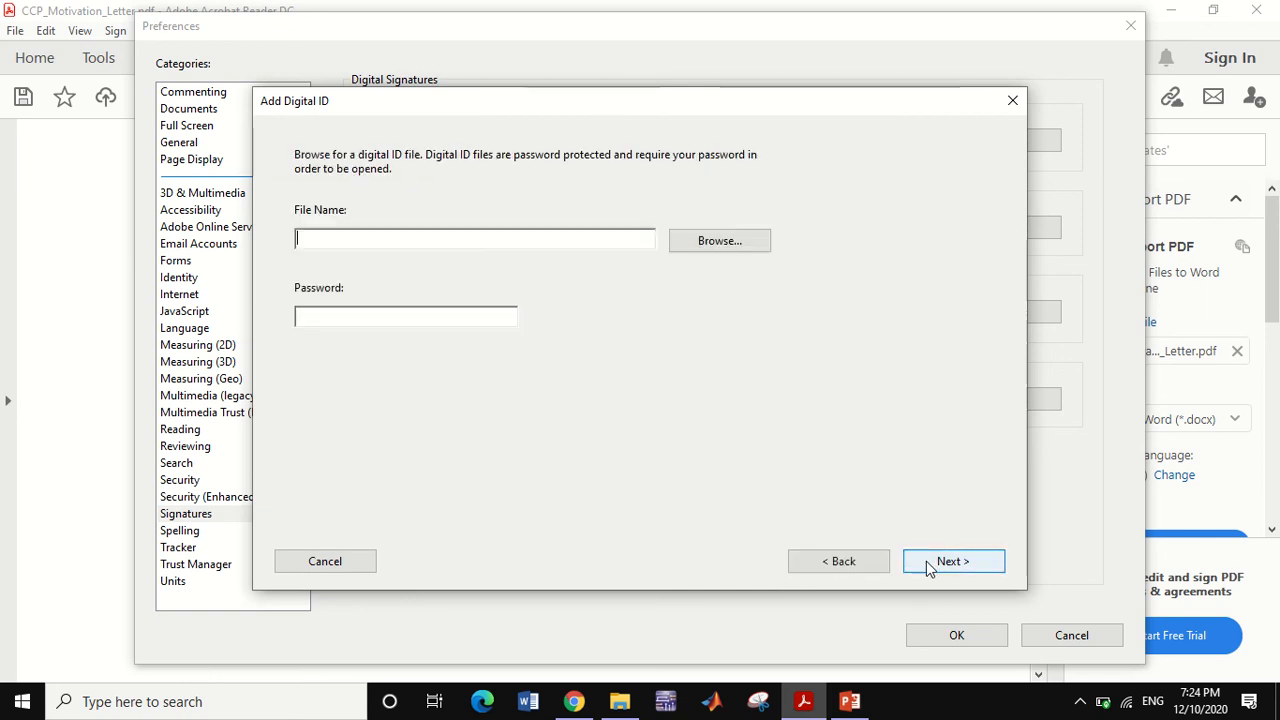
{"action": "left_click", "coordinate": [708, 240]}
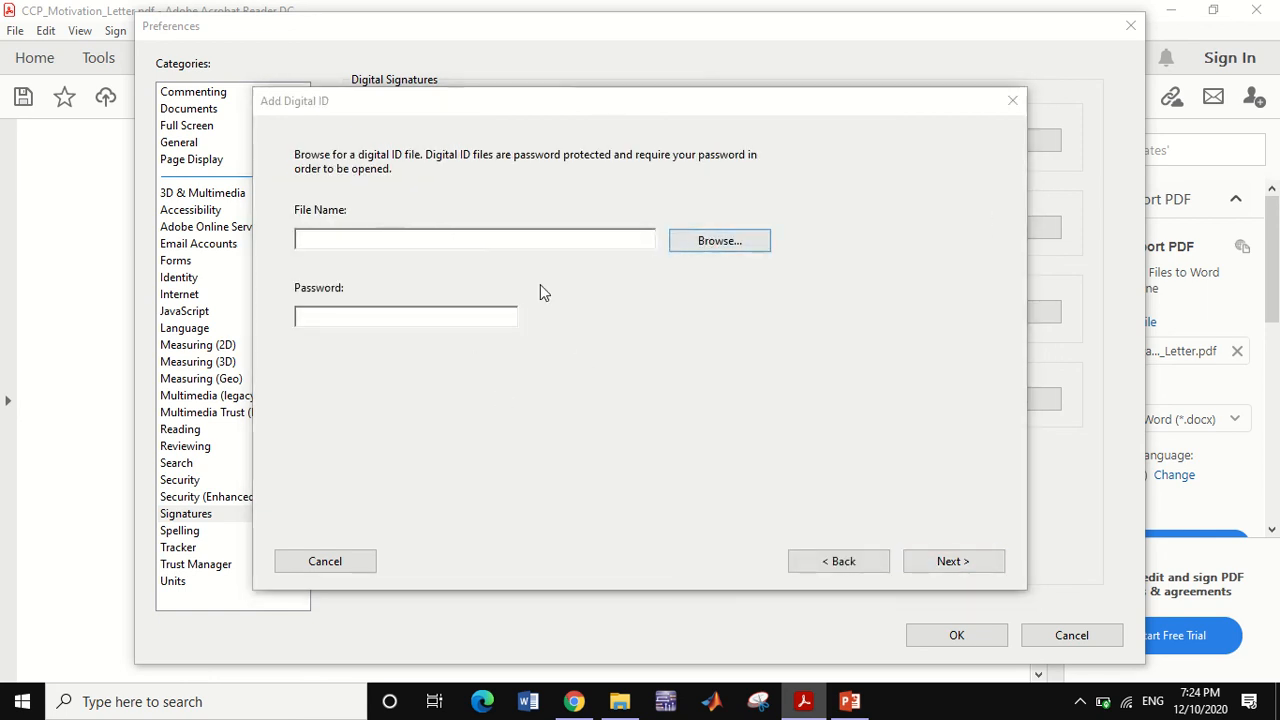
{"action": "left_click", "coordinate": [490, 273]}
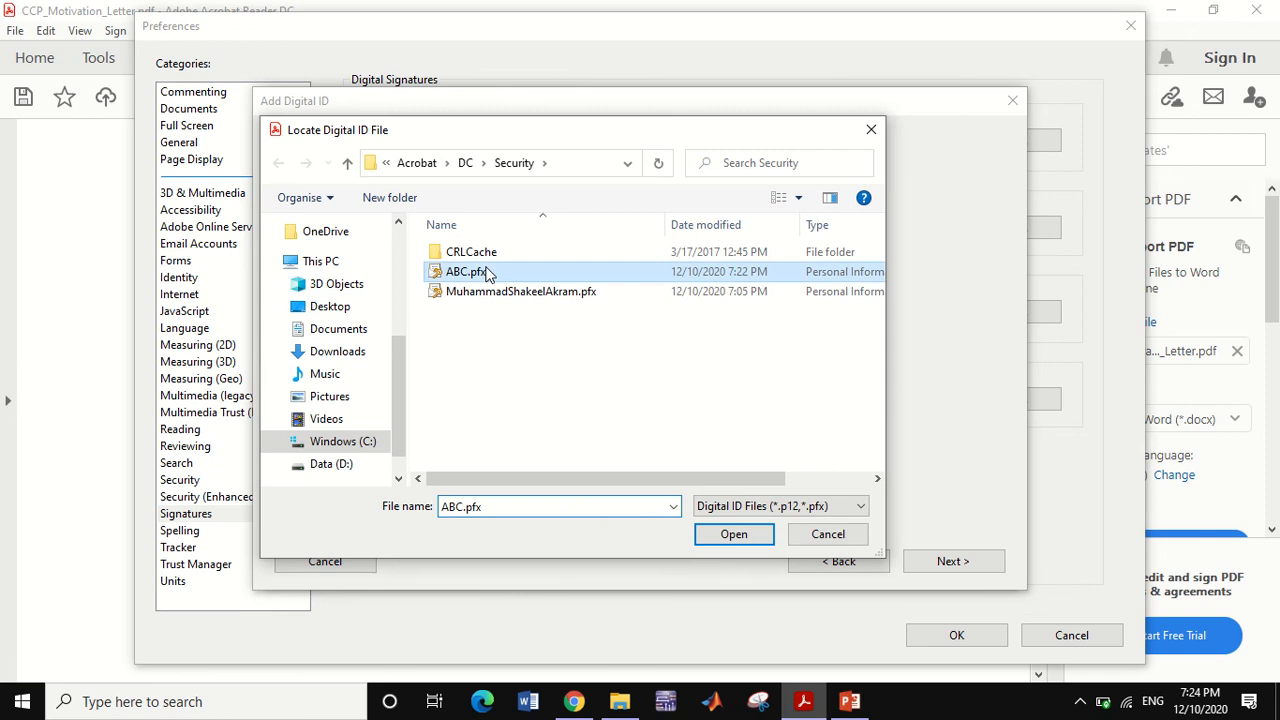
{"action": "left_click", "coordinate": [742, 542]}
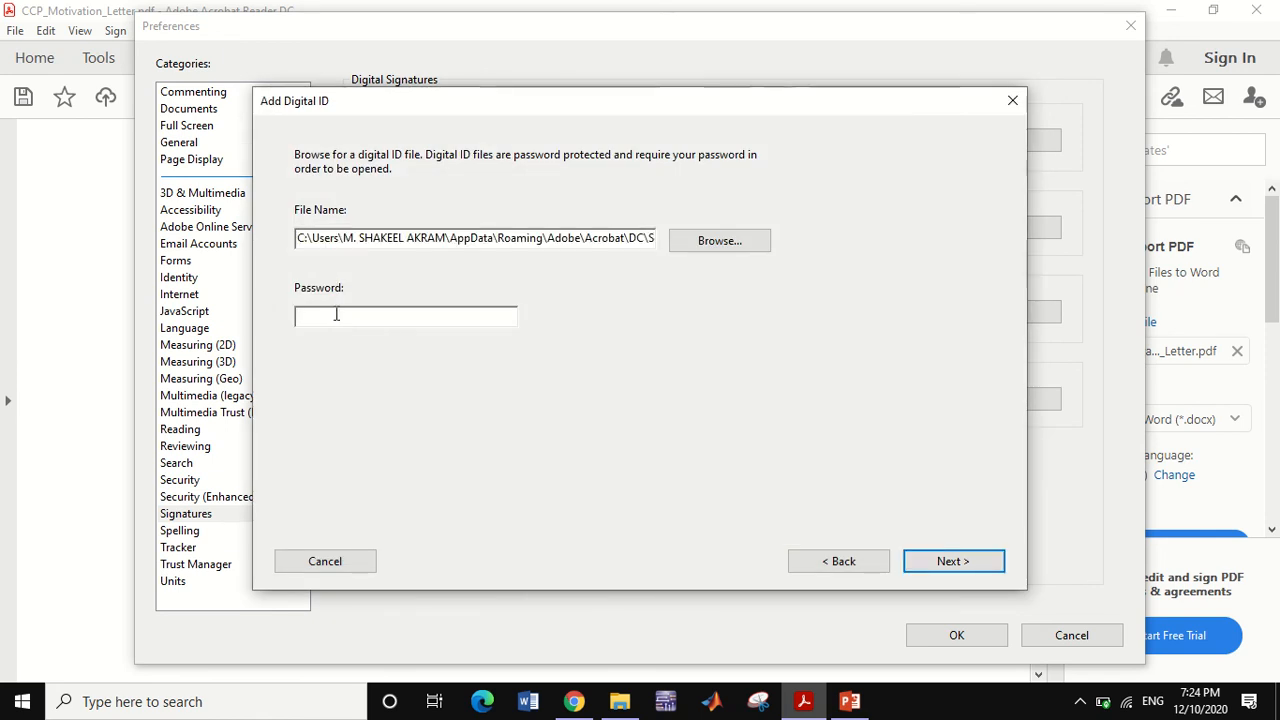
- Unlock ABC.pfx with its password to list the ABC ID expiring 2025.12.10
{"action": "type", "text": "**"}
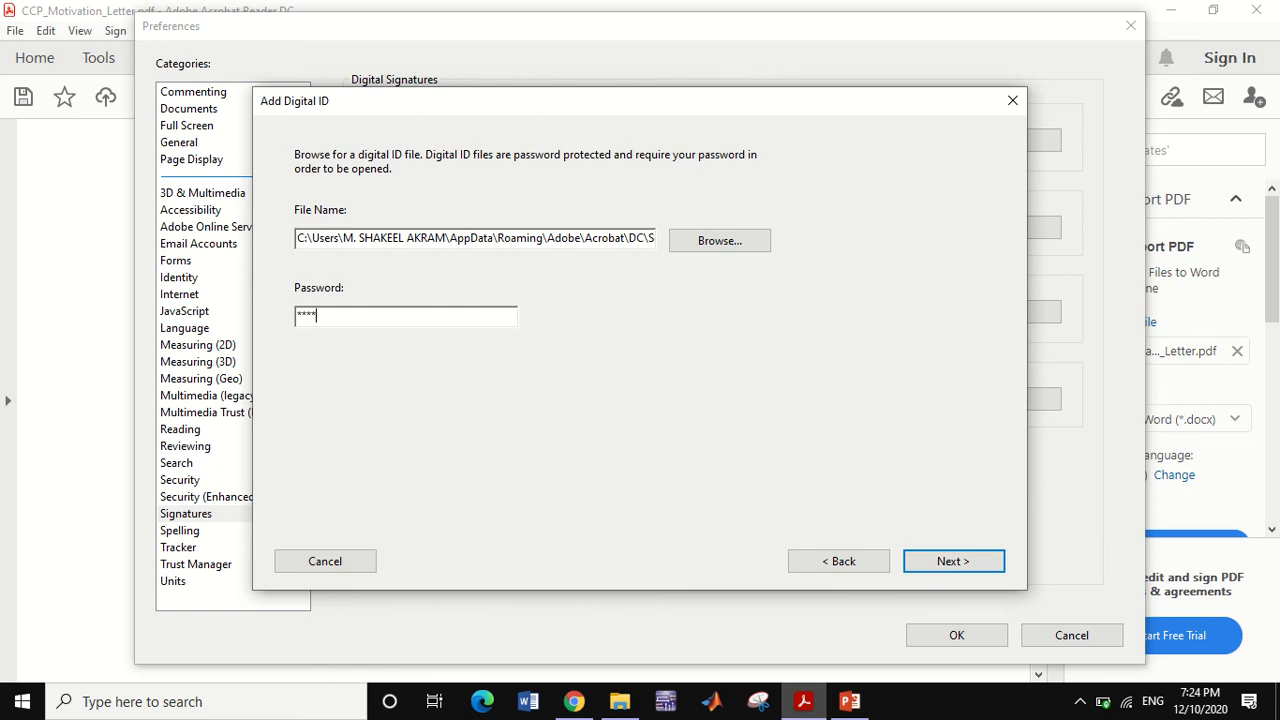
{"action": "type", "text": "*********"}
{"action": "left_click", "coordinate": [948, 561]}
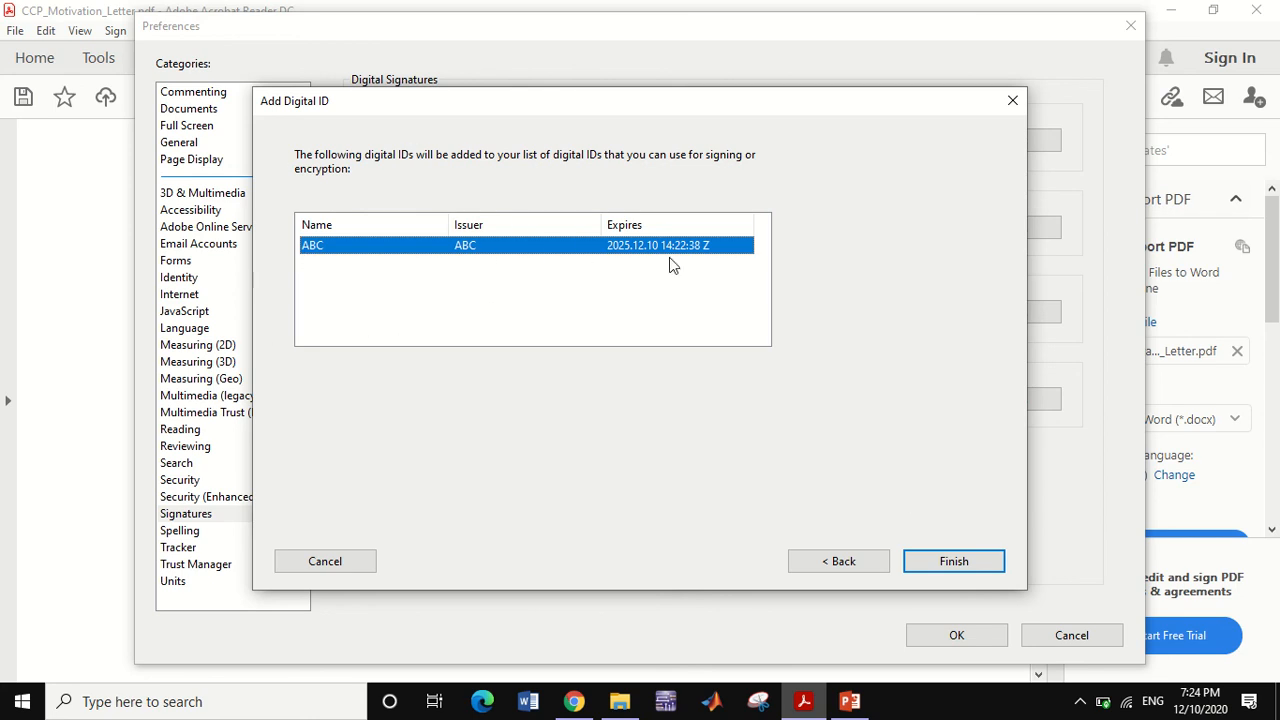
- Finish importing the ABC ID, review its certificate row, and close the certificate settings
{"action": "left_click", "coordinate": [955, 562]}
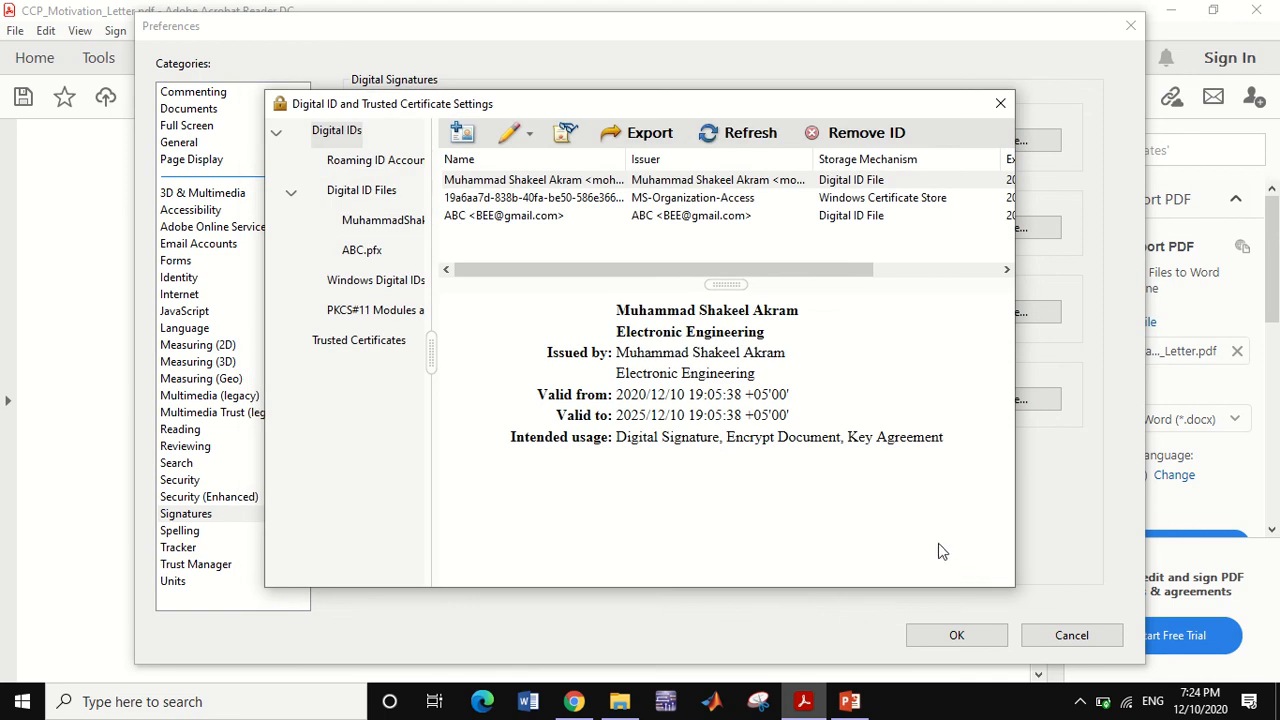
{"action": "left_click", "coordinate": [636, 217]}
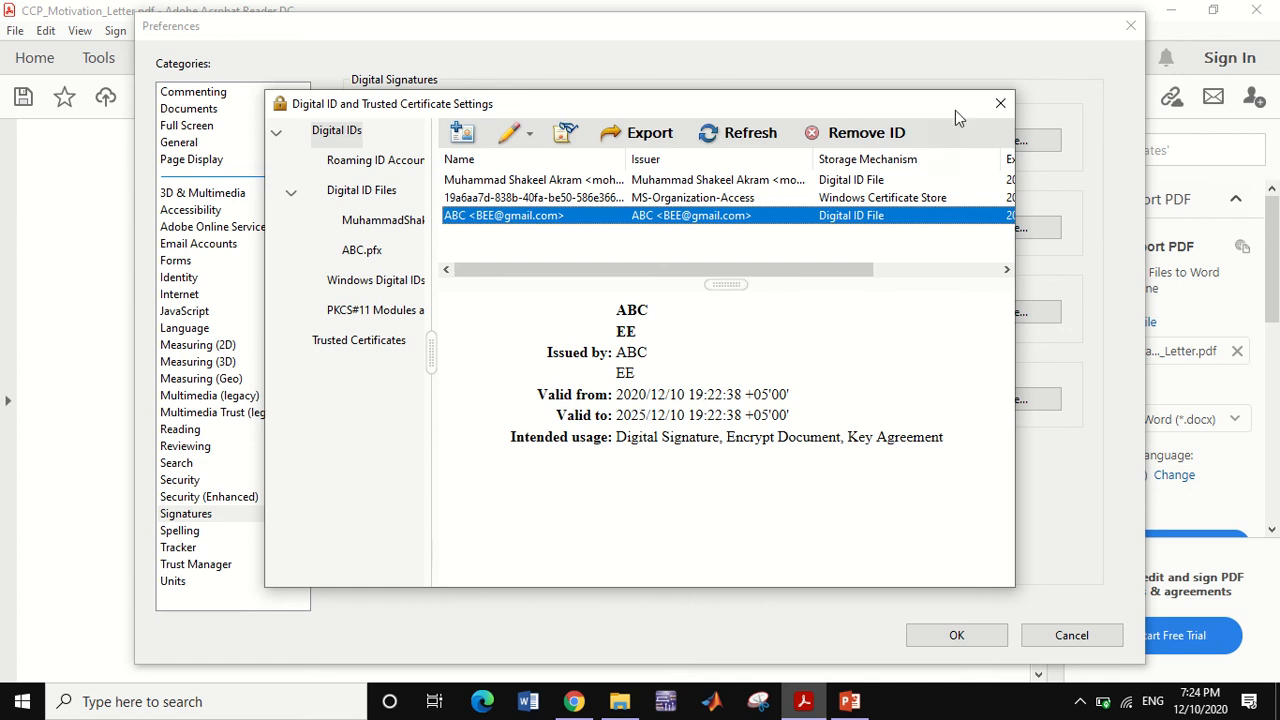
{"action": "left_click", "coordinate": [1000, 103]}
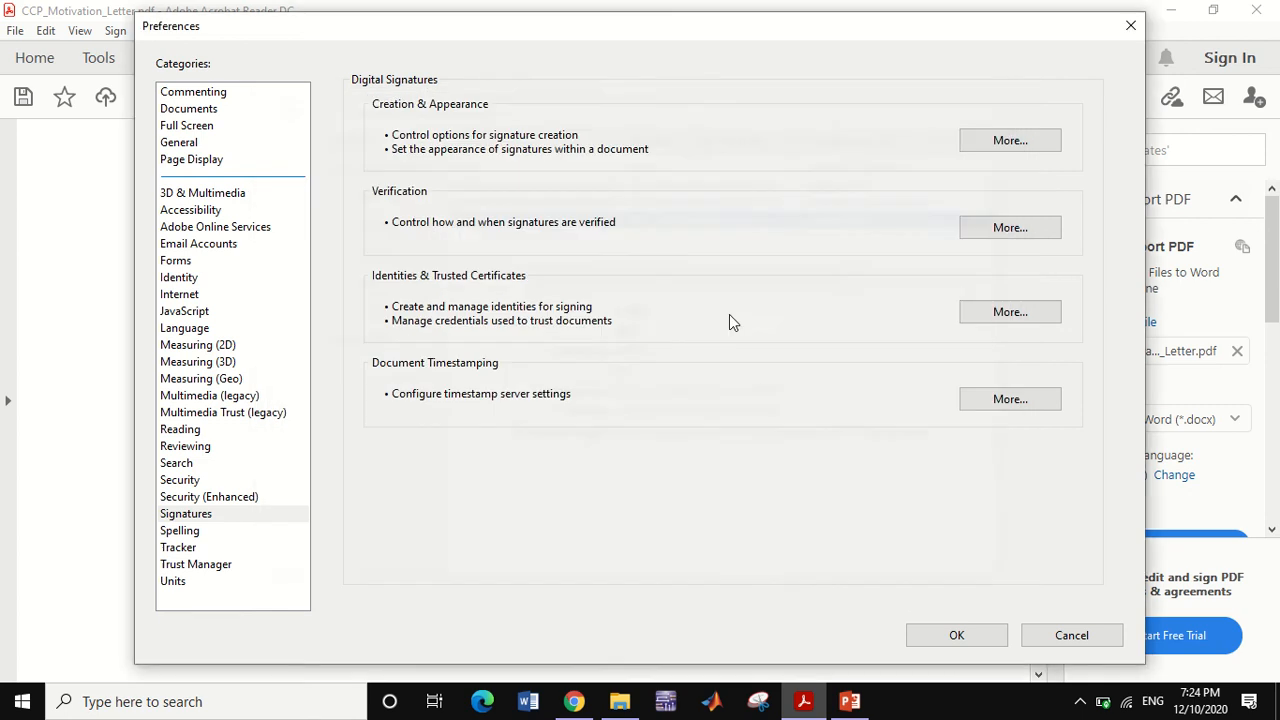
- Sign the letter's Signature field with the ABC digital ID, reaching the Sign as "ABC" preview
{"action": "left_click", "coordinate": [1131, 30]}
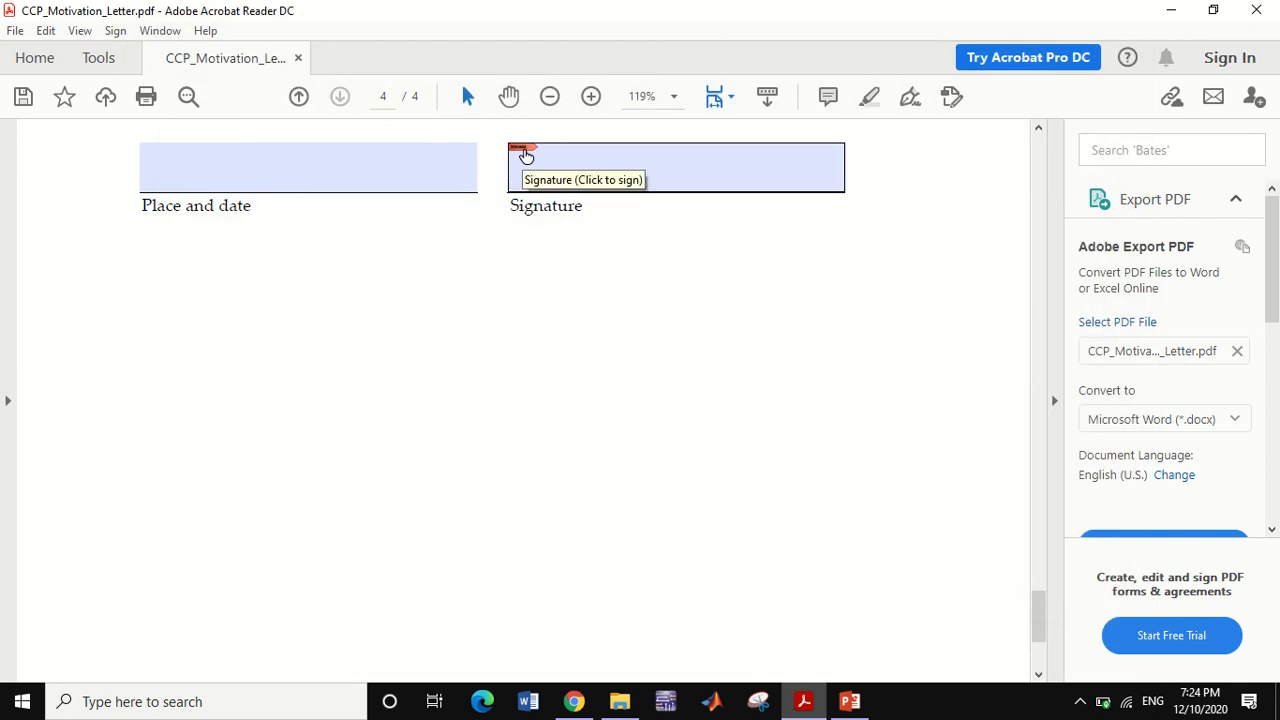
{"action": "left_click", "coordinate": [526, 155]}
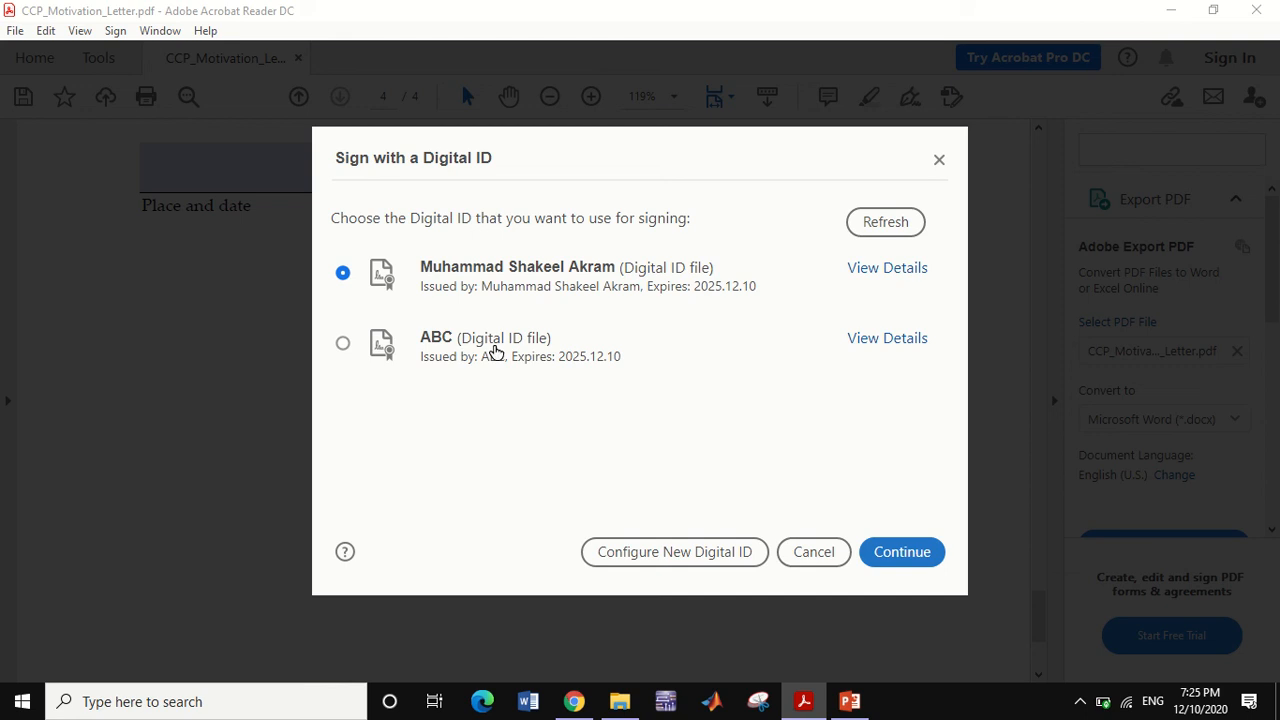
{"action": "left_click", "coordinate": [494, 352]}
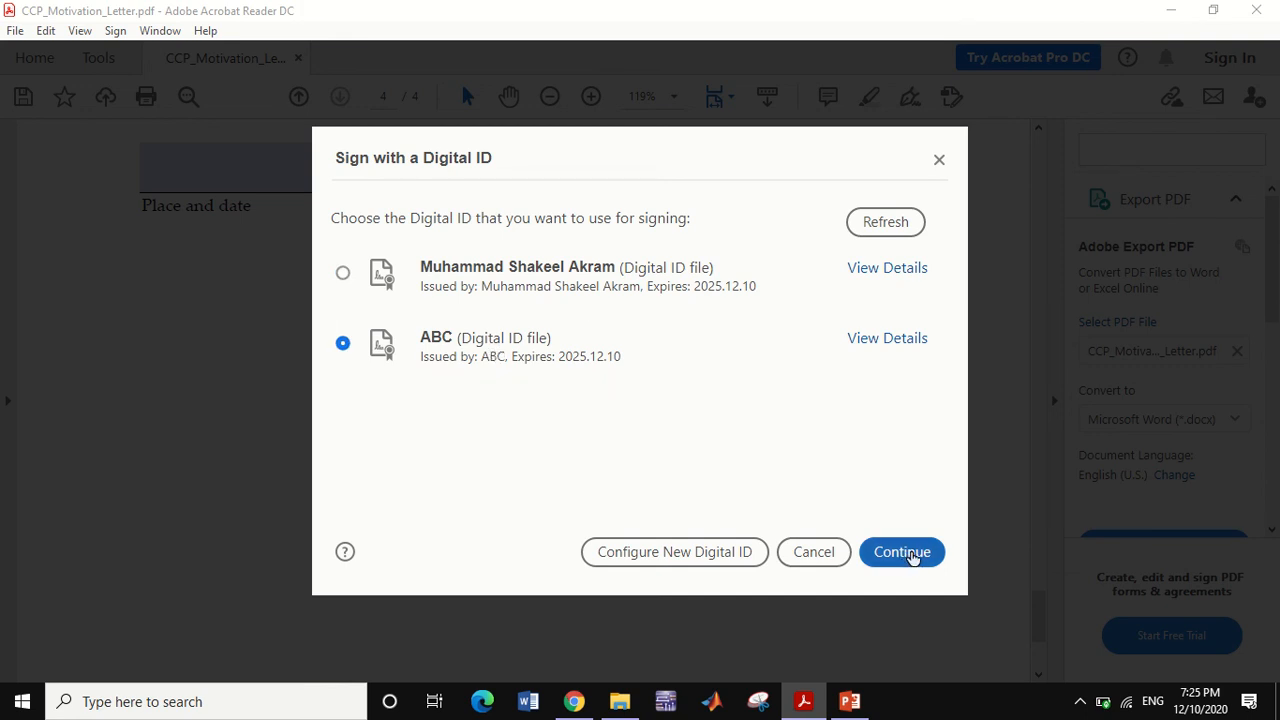
{"action": "left_click", "coordinate": [905, 556]}
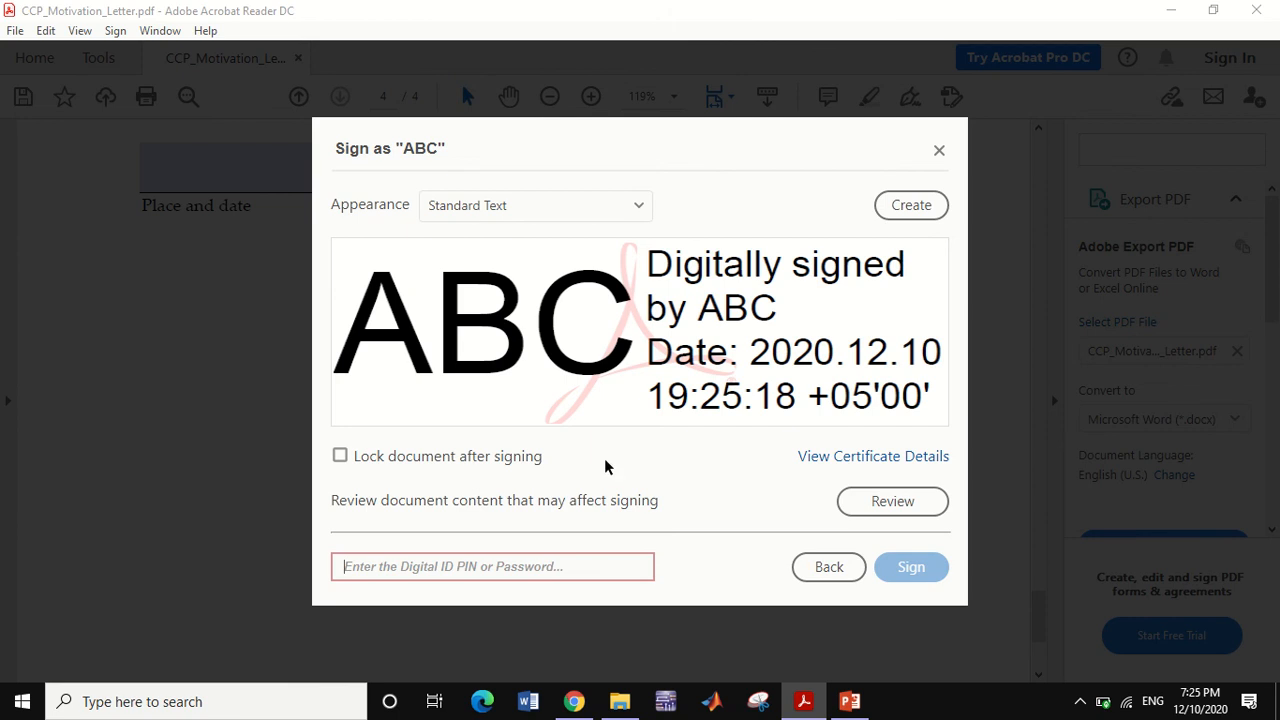
- Enter the ABC digital ID password and sign the motivation letter
{"action": "left_click", "coordinate": [446, 556]}
{"action": "type", "text": "12"}
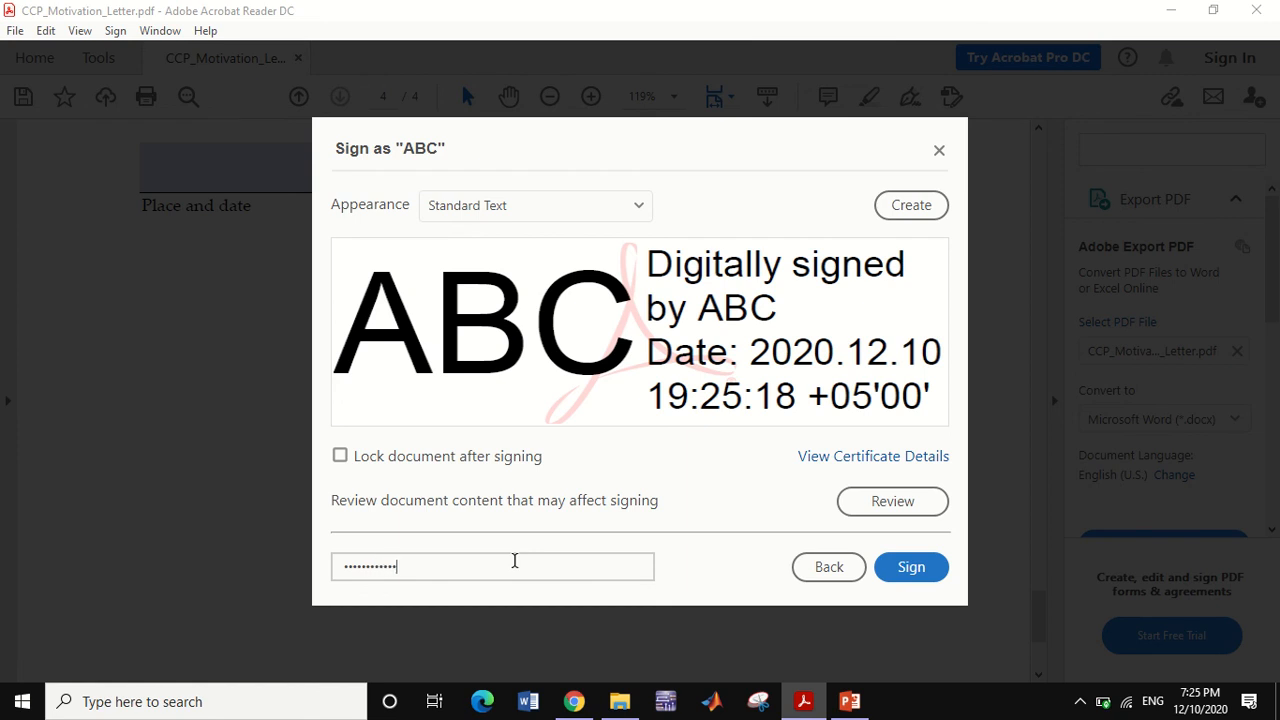
{"action": "left_click", "coordinate": [909, 567]}
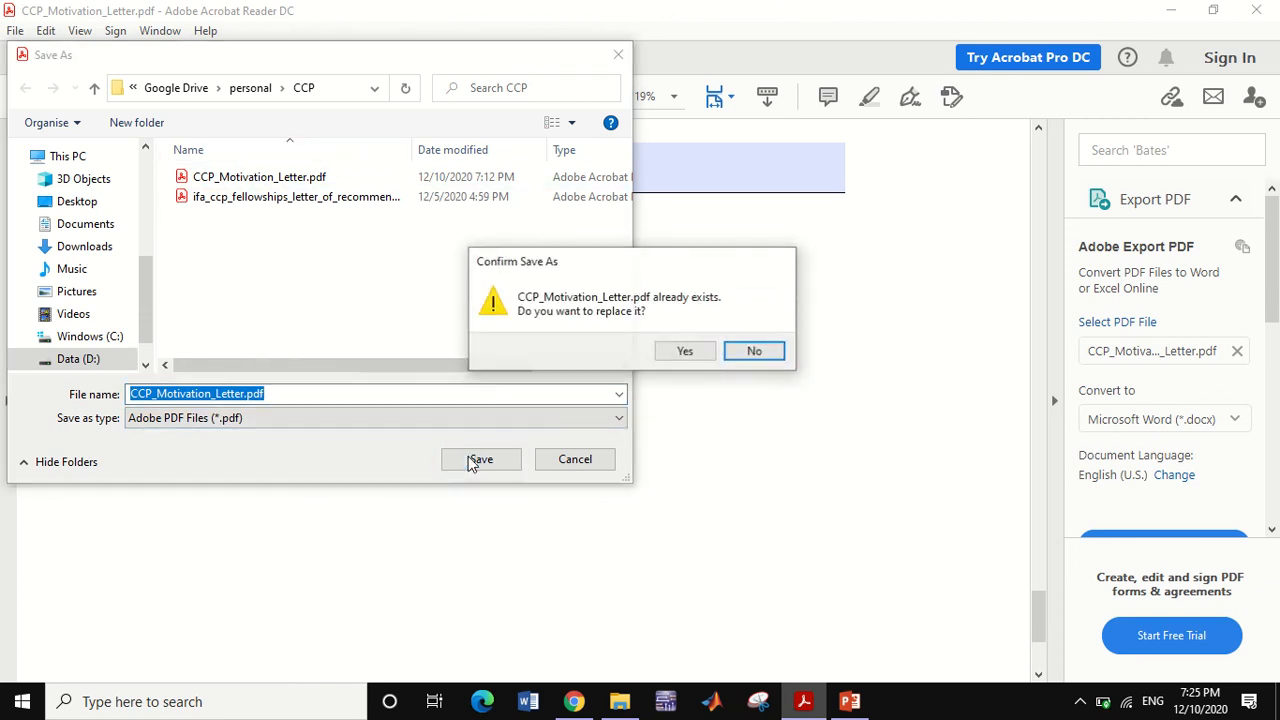
- Decline overwriting, then save the signed copy as CCP_Motivation_Letterabc.pdf and view its signature
{"action": "left_click", "coordinate": [771, 353]}
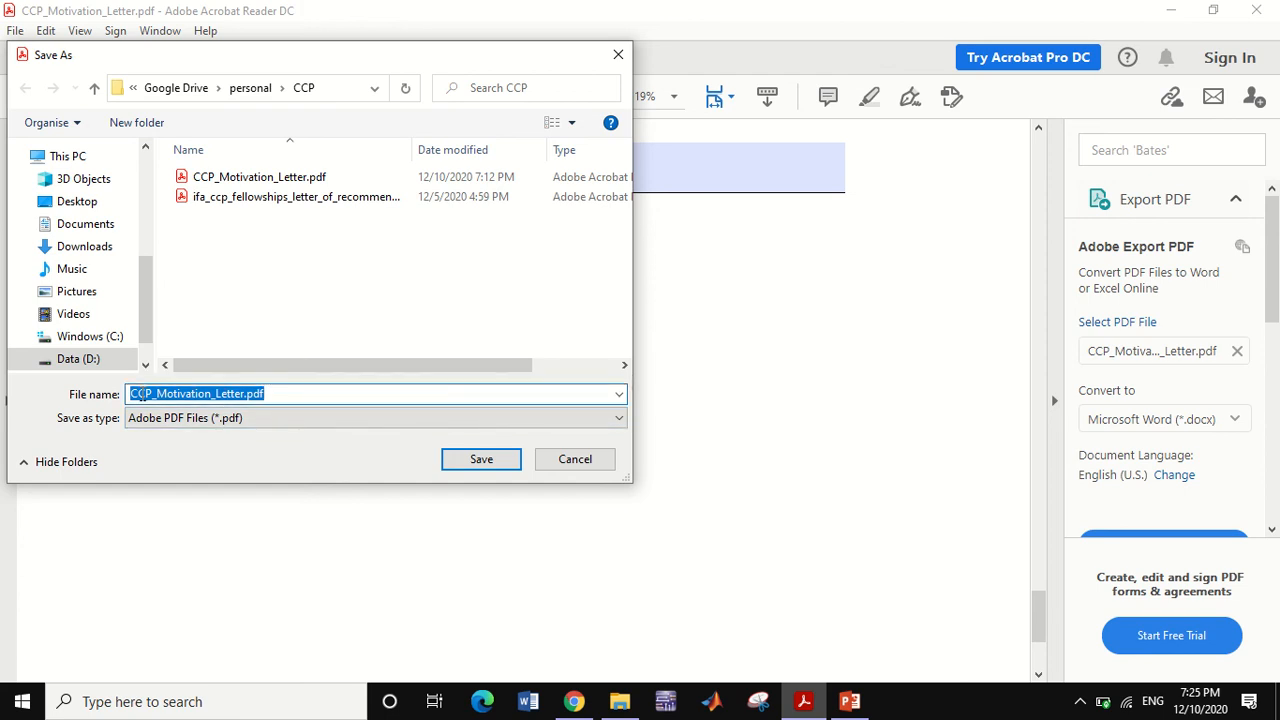
{"action": "left_click", "coordinate": [242, 396]}
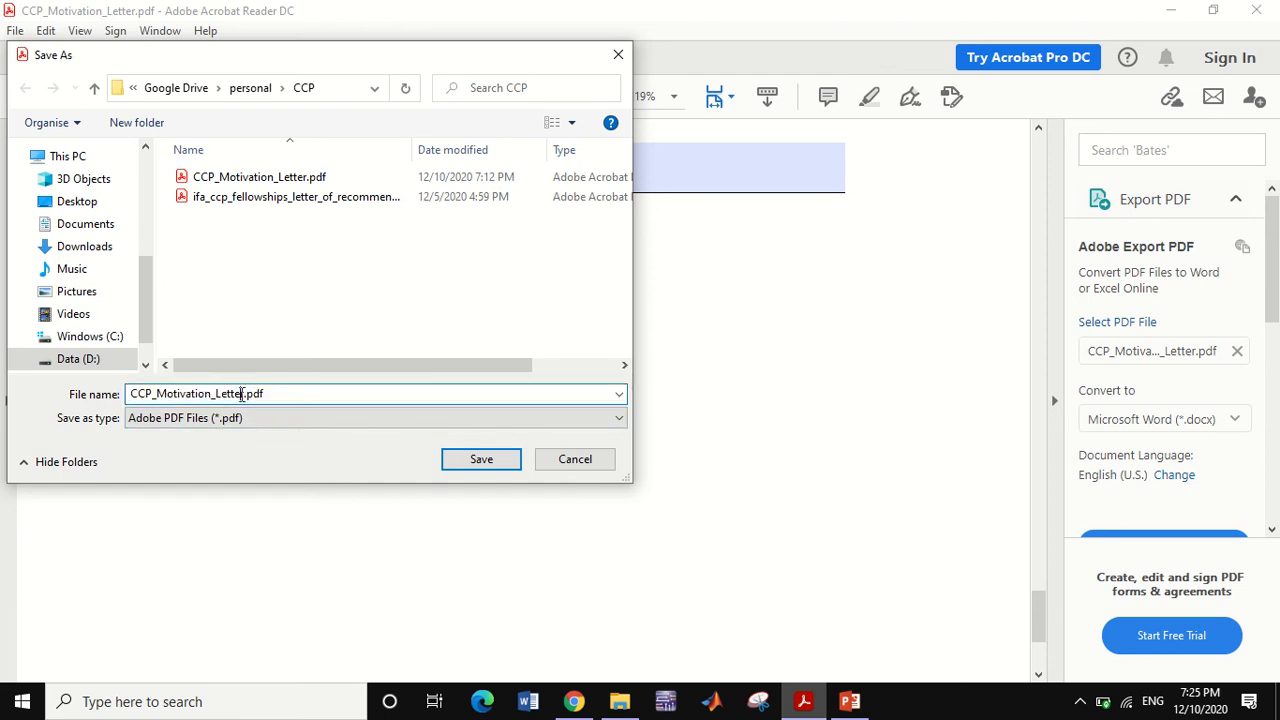
{"action": "type", "text": "aaa"}
{"action": "key", "text": "BackSpace"}
{"action": "key", "text": "BackSpace"}
{"action": "type", "text": "bc"}
{"action": "left_click", "coordinate": [490, 461]}
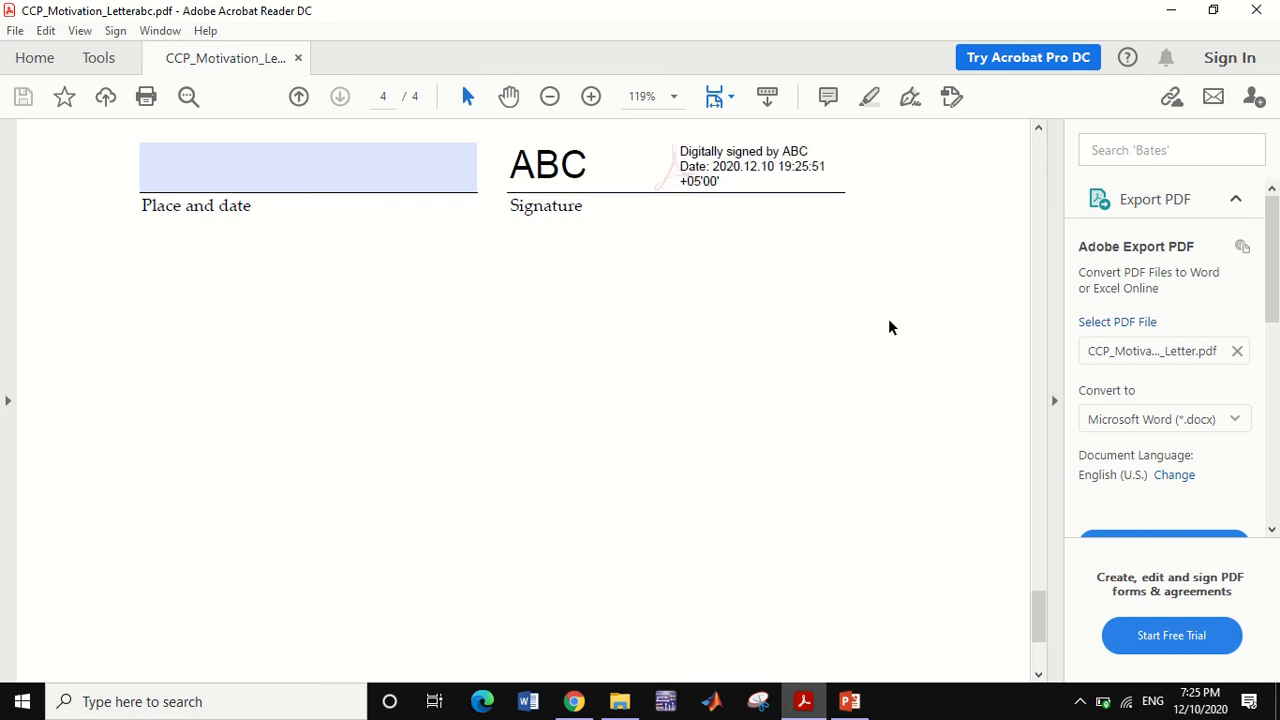
{"action": "left_click_drag", "start_coordinate": [1037, 611], "coordinate": [985, 581]}
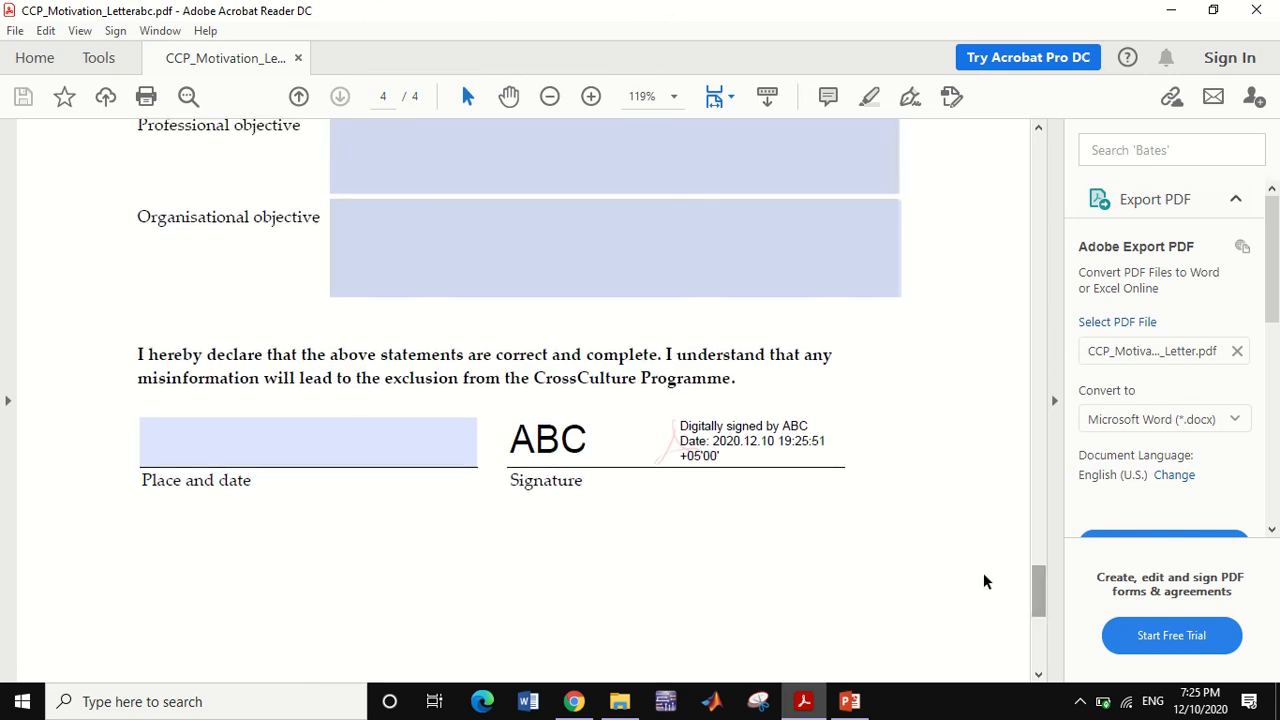